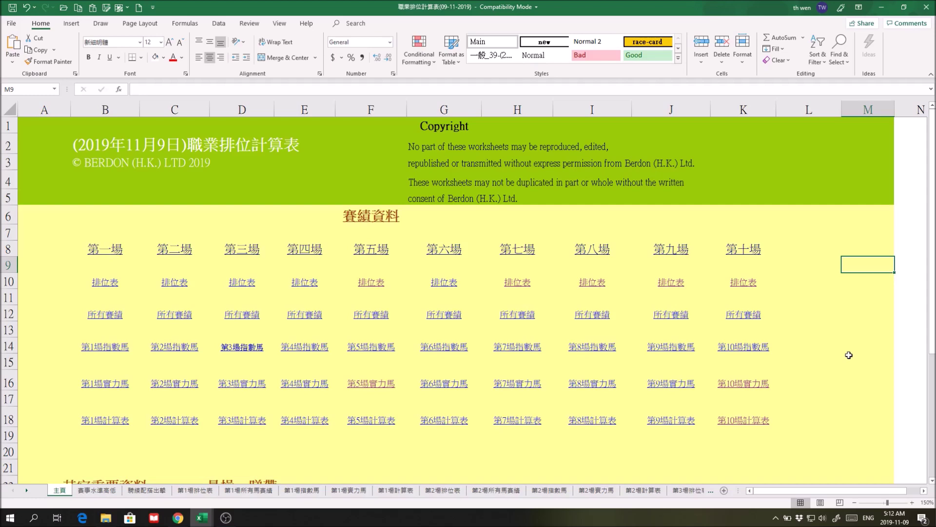
- View the race 10 排位表 race card from the main page, then return to the main page
left_click(748, 283)
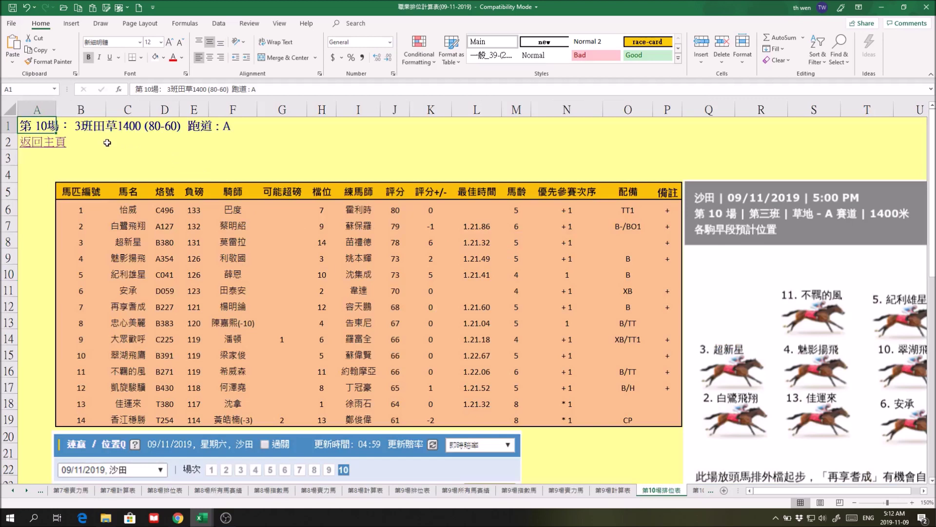
left_click(194, 334)
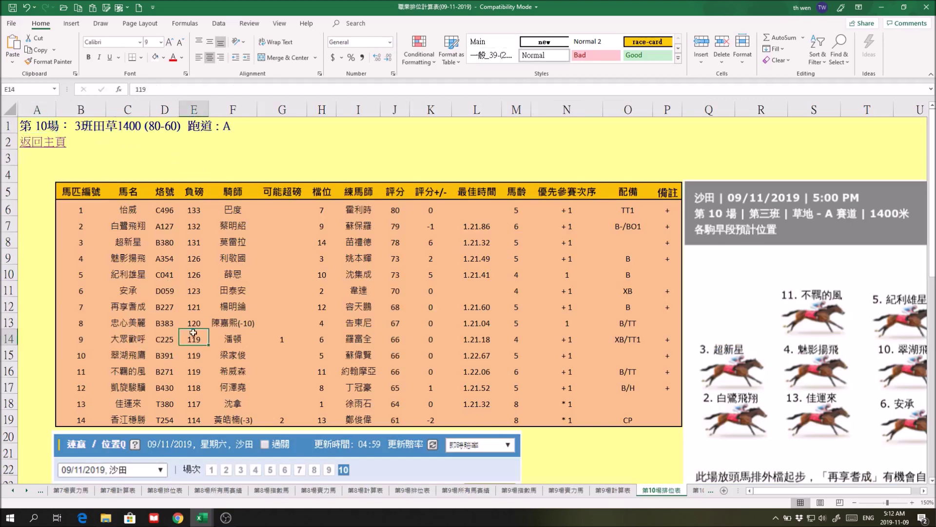
left_click(29, 142)
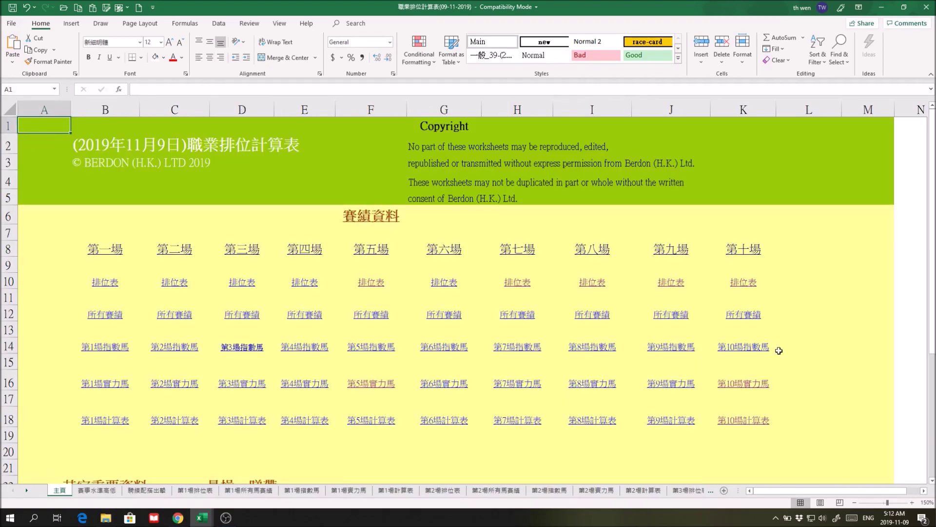
- Open the 第10場實力馬 sheet and examine the last-start rows of the 上3仗同程前4名(或極近馬) table, including seasons and horse names
left_click(743, 384)
scroll(719, 375, "down", 1)
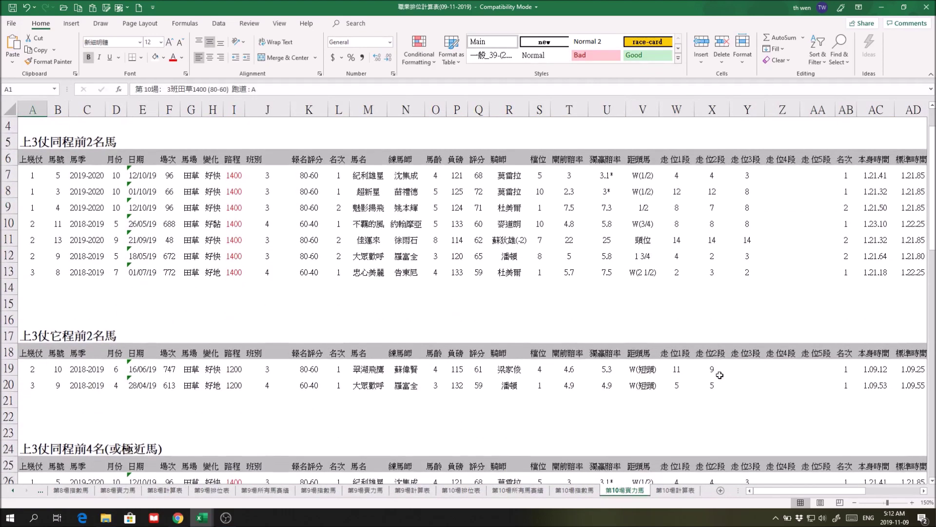
scroll(719, 375, "down", 4)
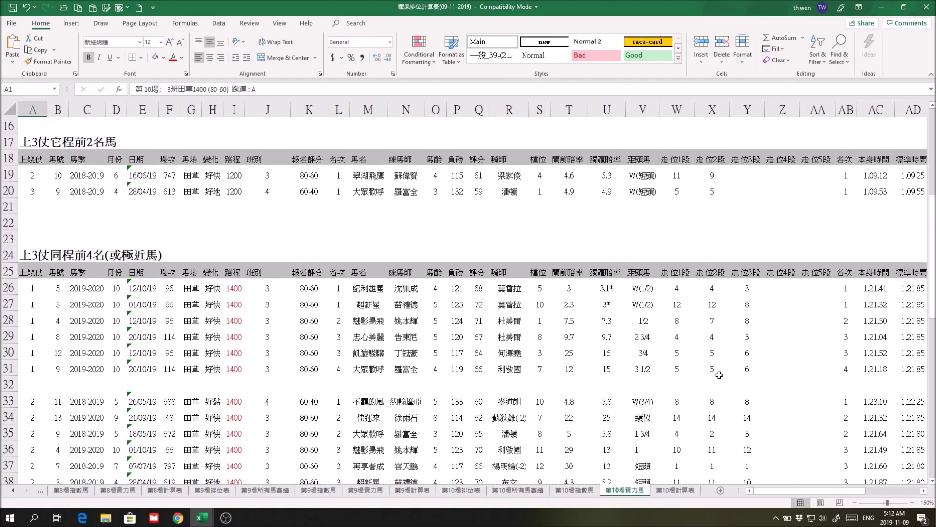
scroll(719, 375, "down", 1)
left_click(31, 220)
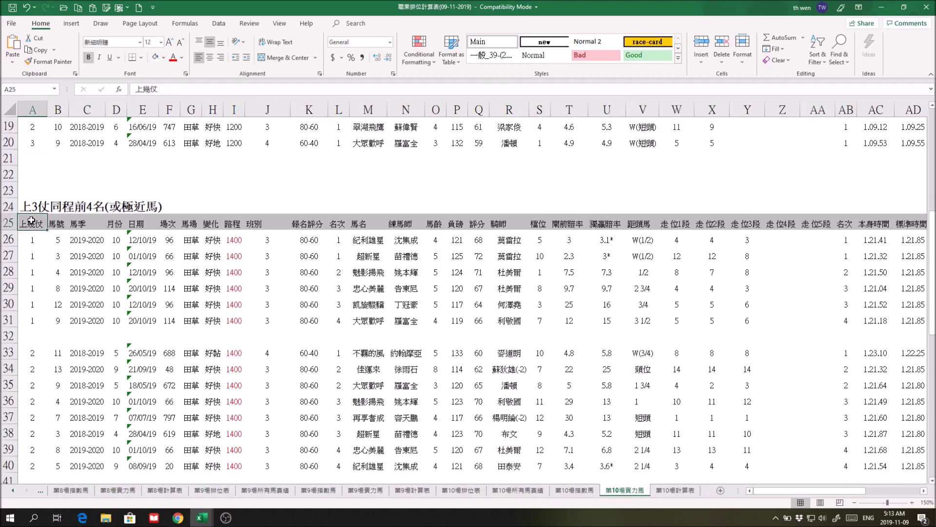
left_click_drag(31, 220, 691, 323)
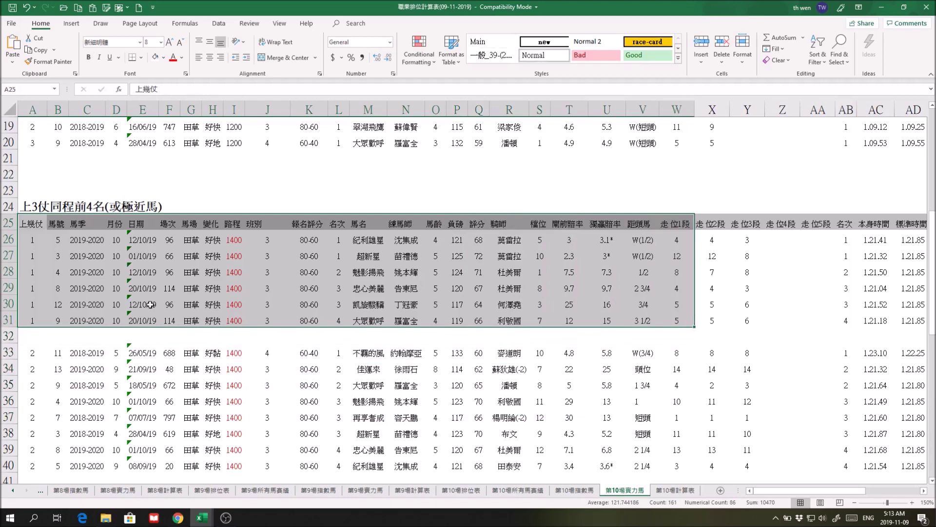
left_click_drag(89, 240, 99, 316)
left_click_drag(360, 244, 365, 317)
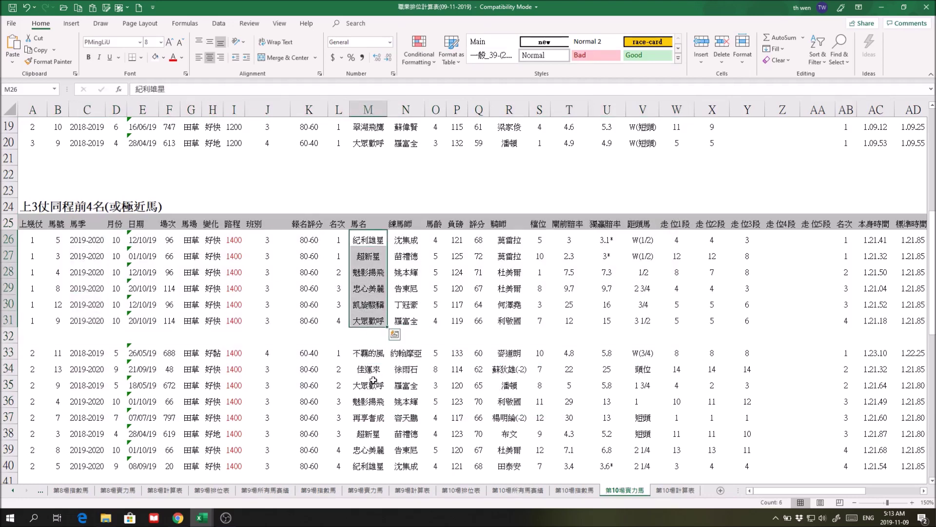
left_click(677, 385)
left_click(782, 448)
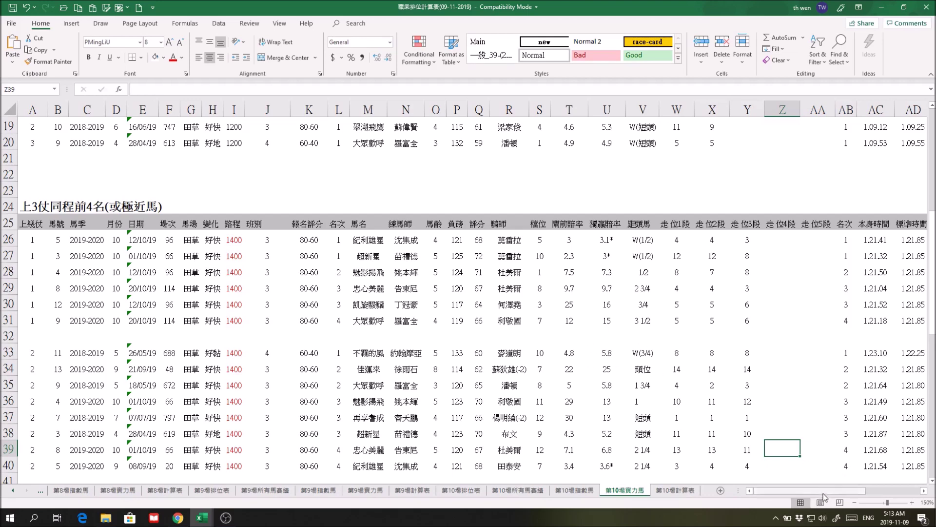
- Check 再享耆成's finishing place and highlight its running positions in row 37, from 走位1段 to 走位5段
scroll(810, 490, "right", 4)
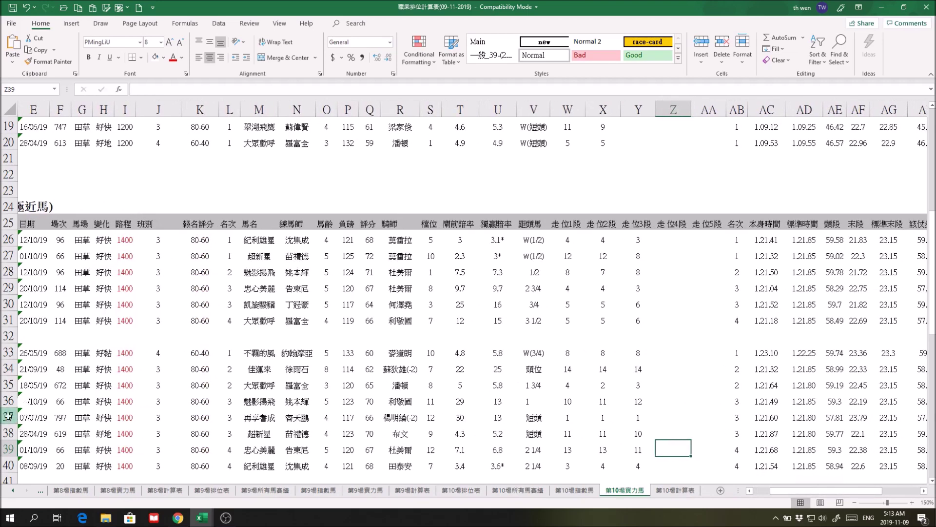
left_click(9, 417)
left_click(227, 418)
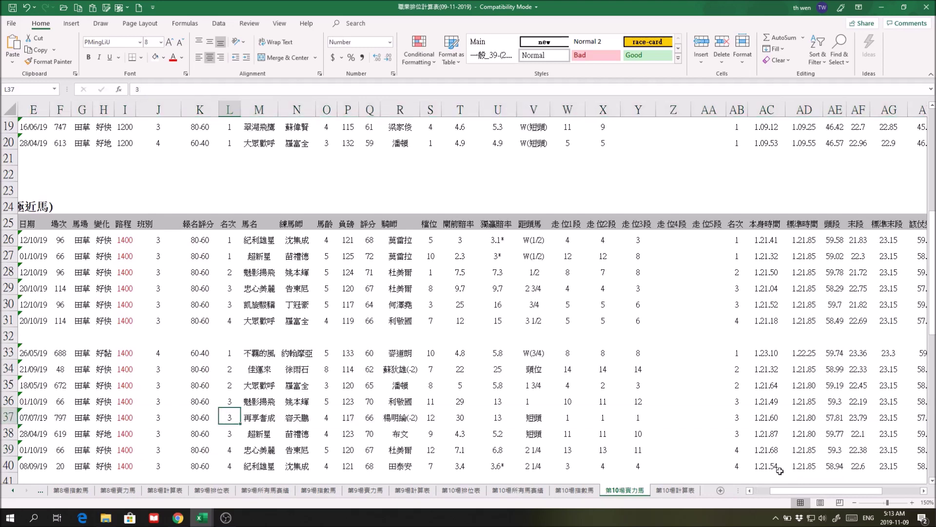
left_click_drag(568, 418, 712, 418)
scroll(846, 494, "right", 5)
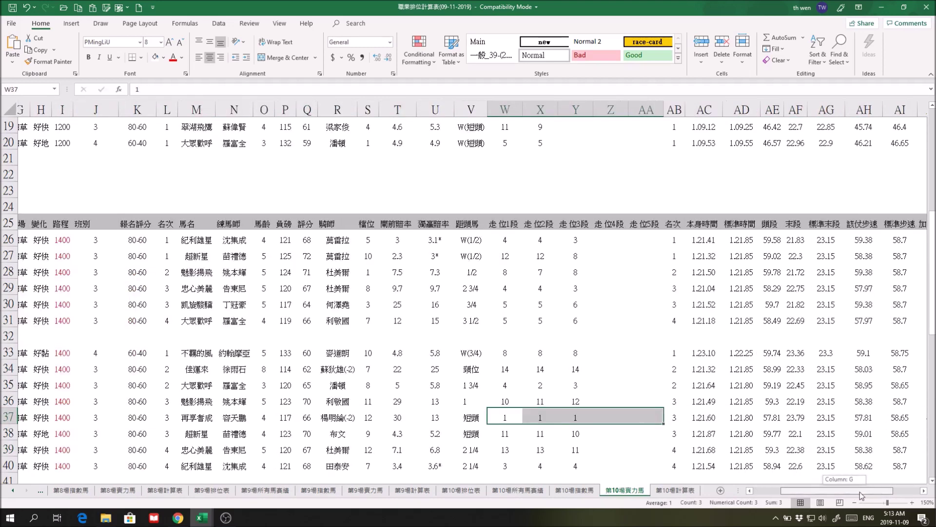
- Check the 頭段 time and starting draw of 再享耆成 in row 37, and highlight the whole row to read its remaining columns
left_click(716, 419)
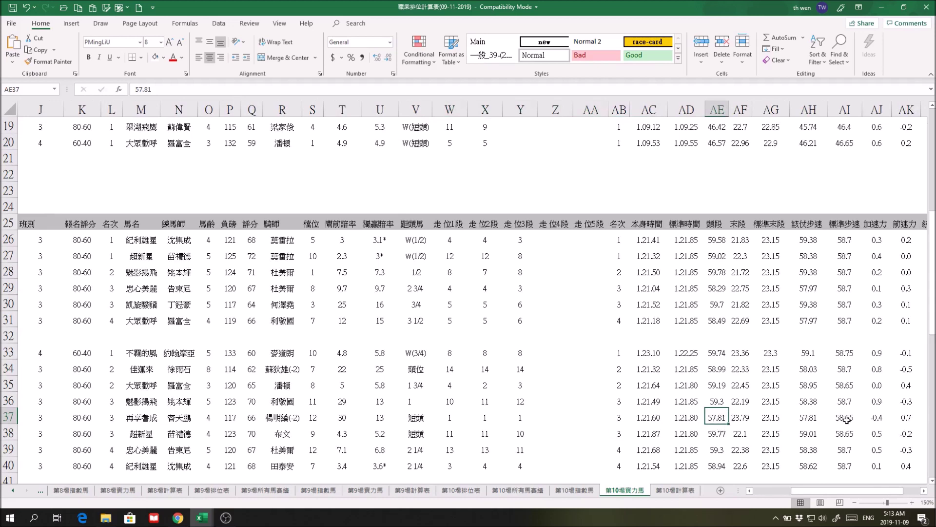
left_click(630, 419)
left_click(309, 418)
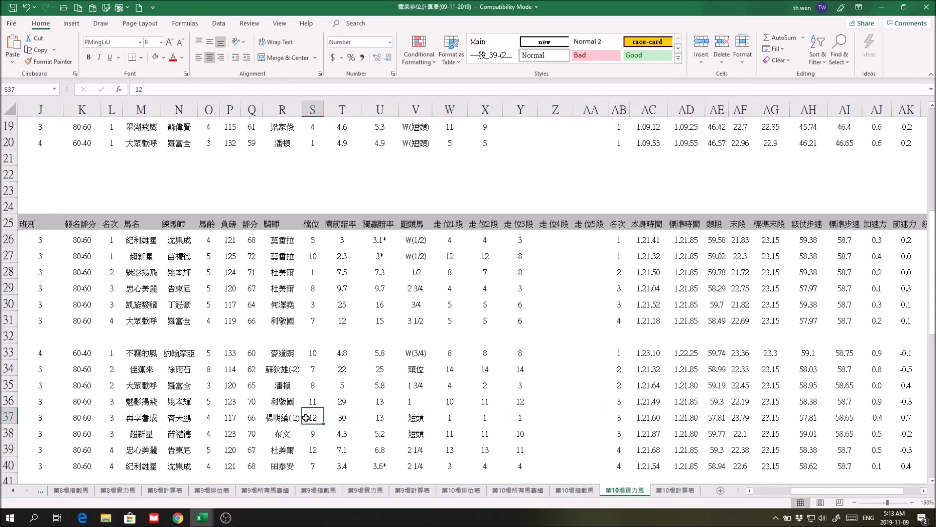
left_click(8, 417)
left_click_drag(825, 490, 842, 491)
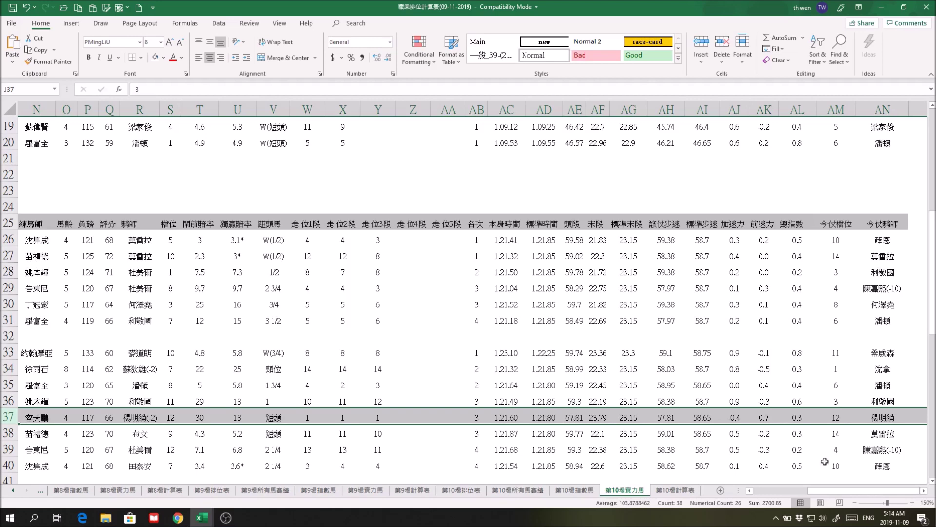
left_click_drag(882, 492, 828, 492)
- Check the 走位1段 running position of 再享耆成 in its third-last same-distance run, in row 46
scroll(640, 427, "down", 4)
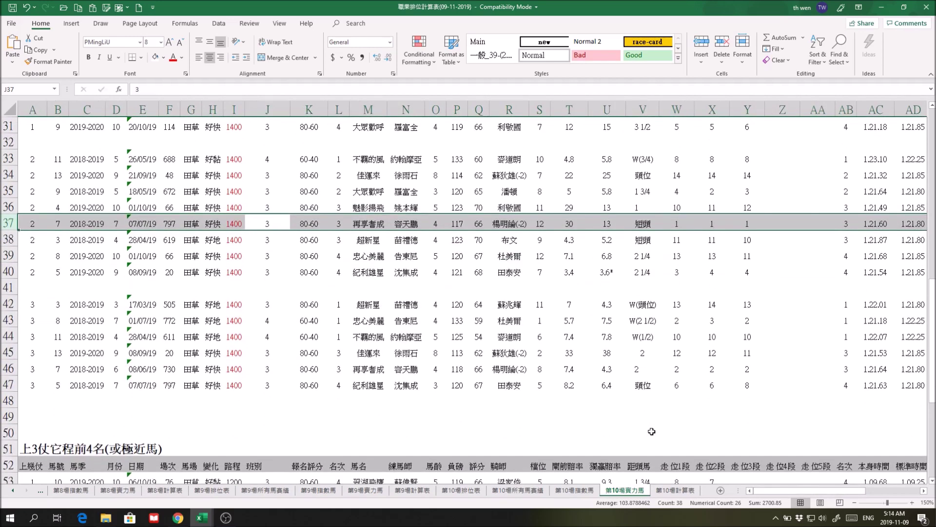
left_click(688, 372)
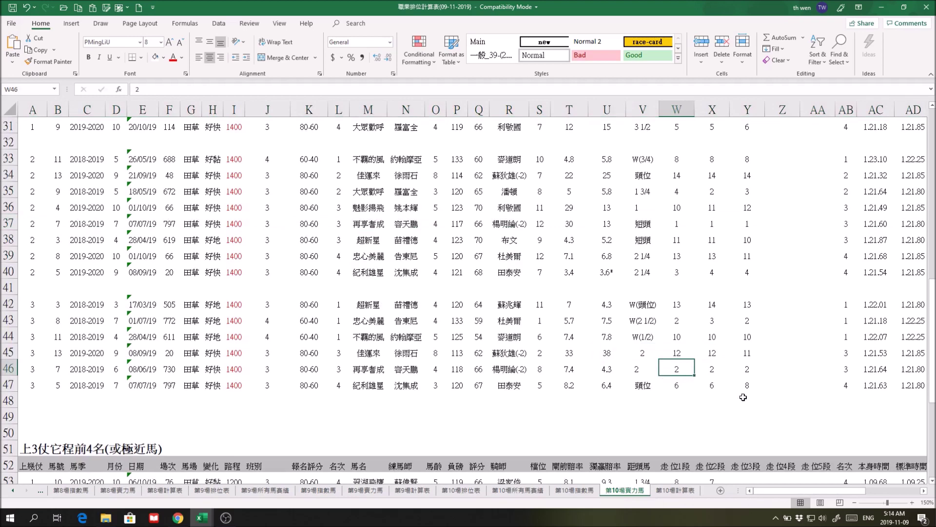
scroll(762, 416, "up", 2)
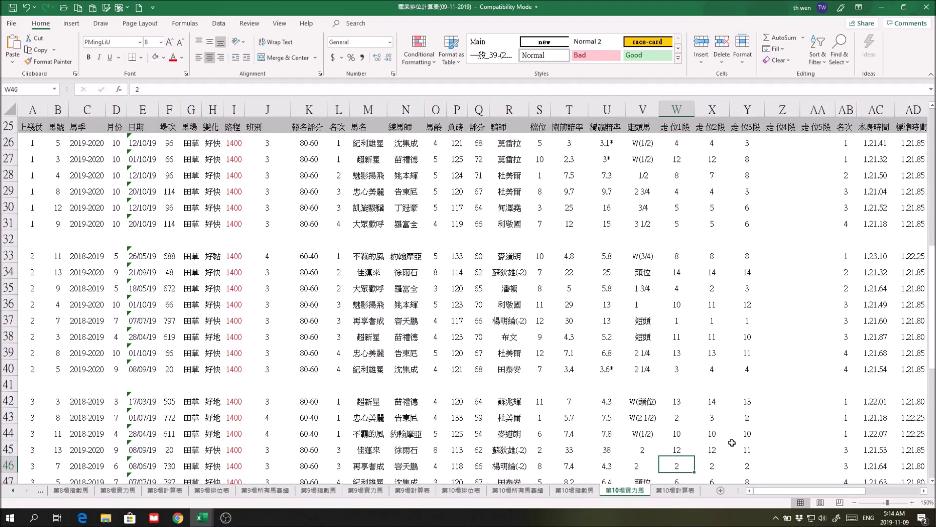
- Switch to the 第10場排位表 sheet and view the predicted early positions chart beside the race card
left_click(467, 492)
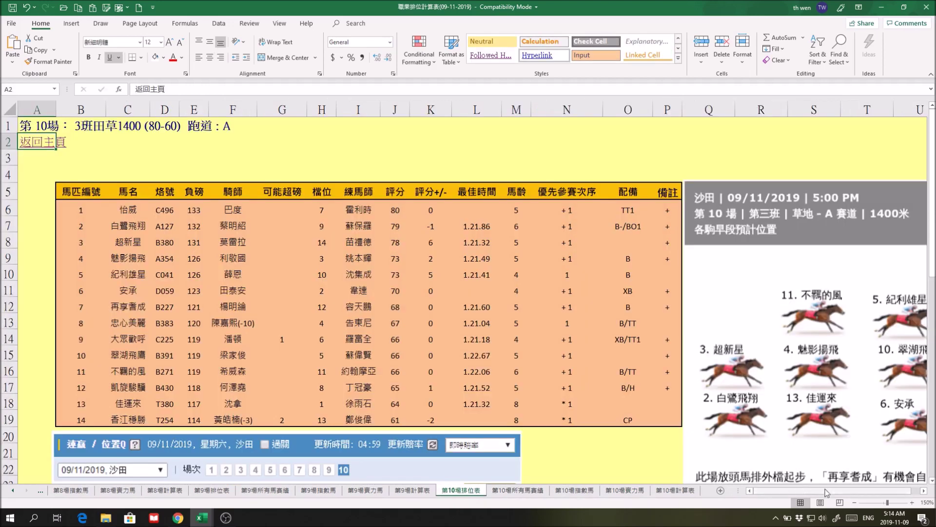
left_click(923, 491)
left_click_drag(923, 491, 923, 491)
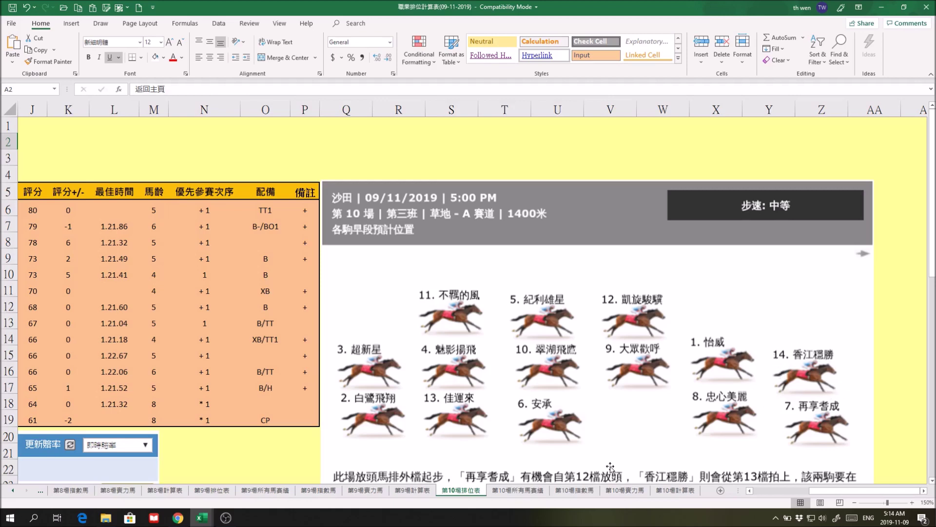
- Filter the 馬名 column of the race 10 all-results sheet to show only 香江穩勝
left_click(526, 490)
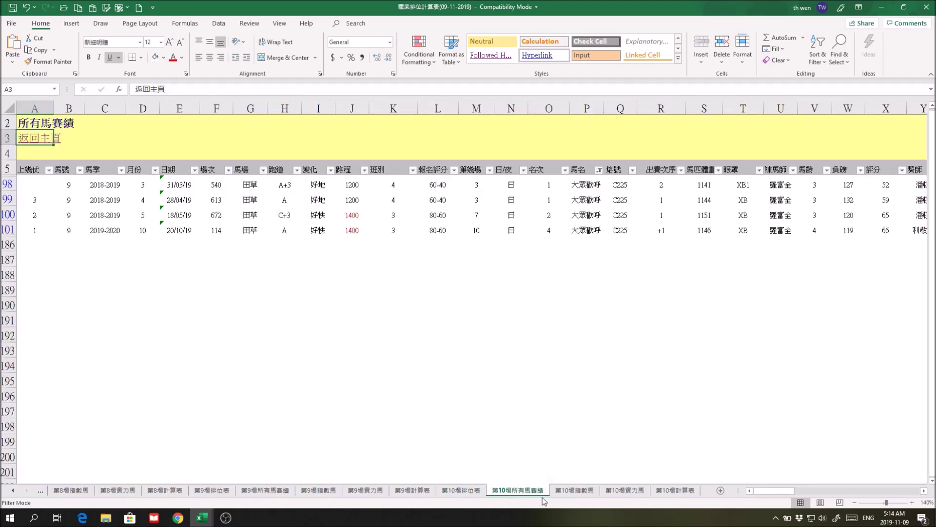
left_click(599, 169)
left_click(519, 274)
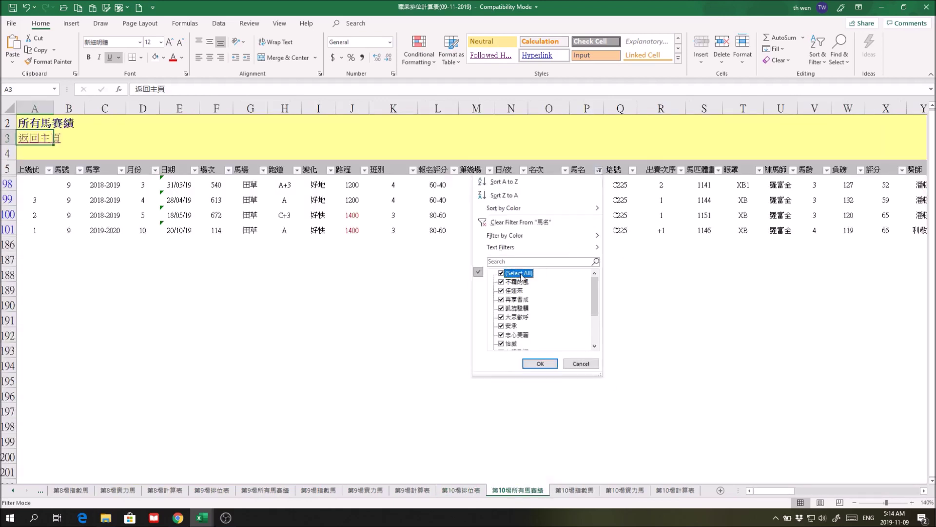
left_click(519, 274)
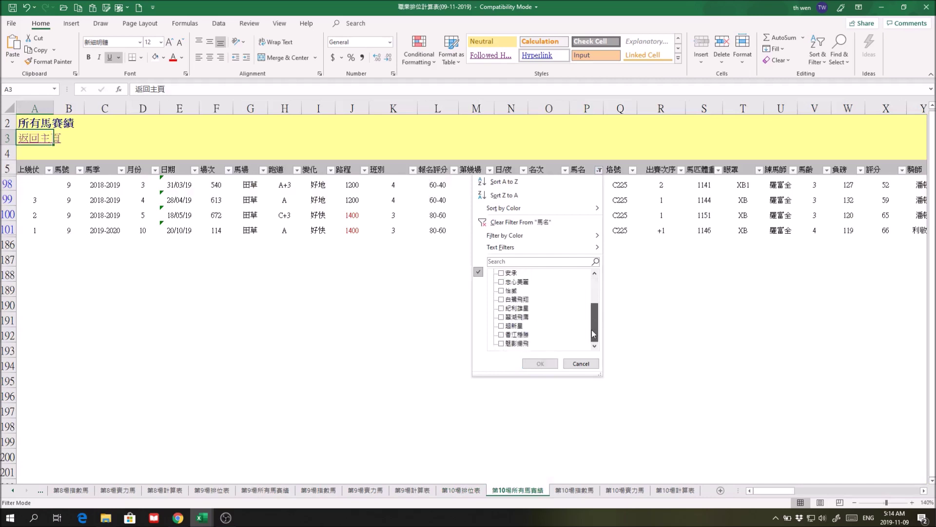
left_click(517, 317)
left_click(540, 364)
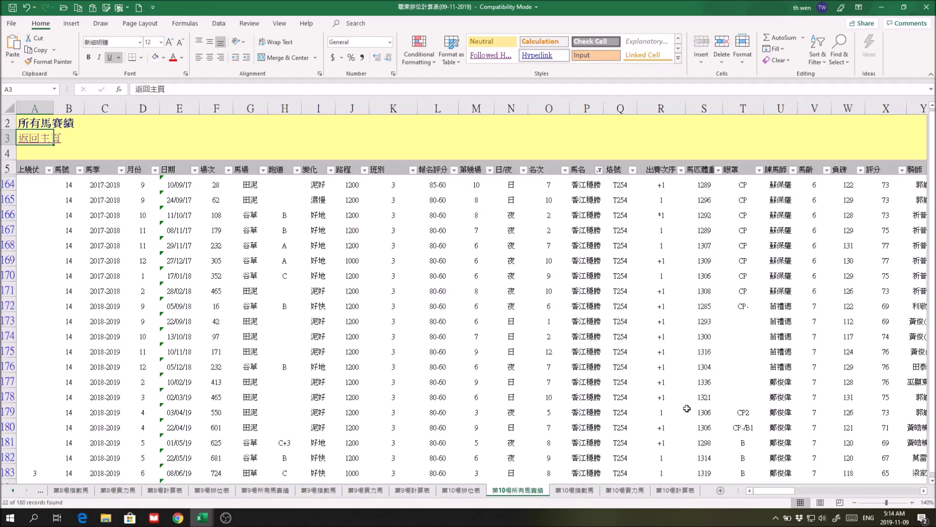
- Examine 香江穩勝's last three runs, its running positions in rows 181 and 185, and its time columns
scroll(688, 408, "down", 2)
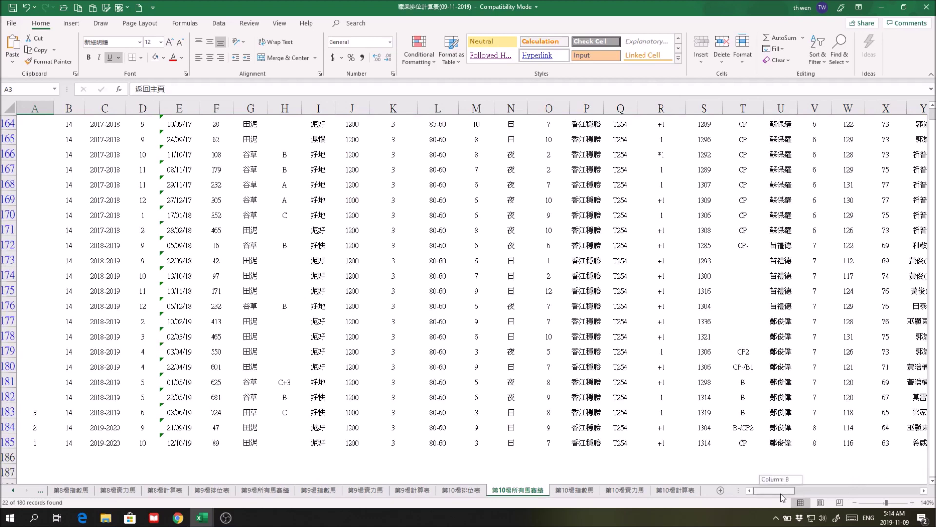
left_click_drag(1, 411, 2, 442)
left_click_drag(765, 489, 813, 495)
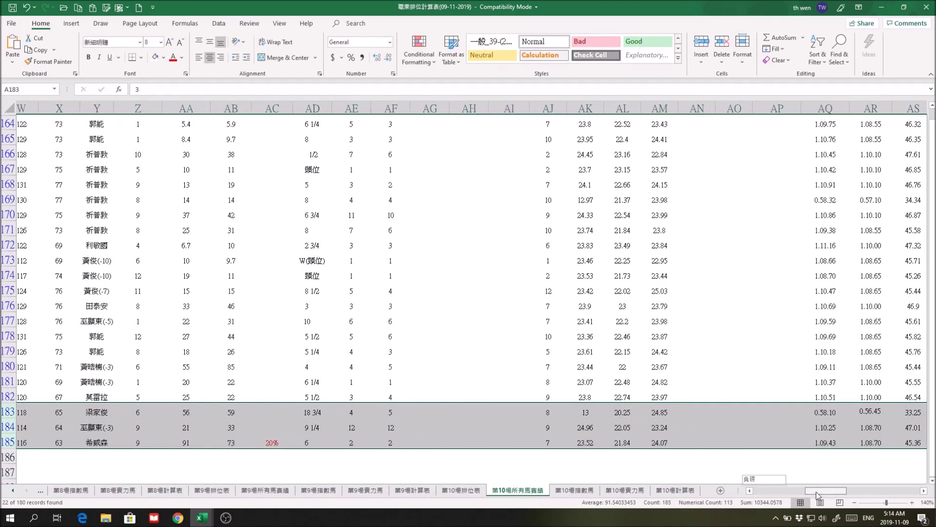
left_click_drag(360, 382, 557, 383)
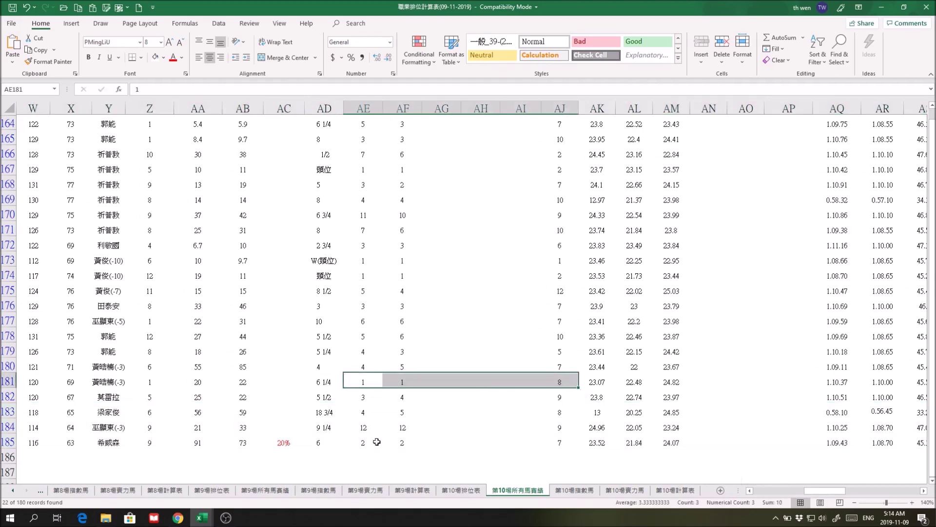
left_click_drag(376, 443, 648, 455)
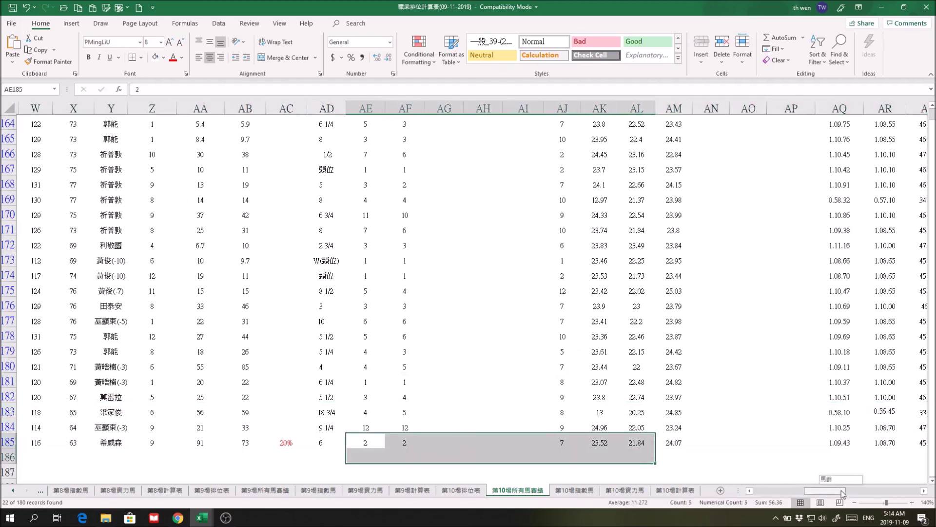
left_click_drag(842, 489, 867, 490)
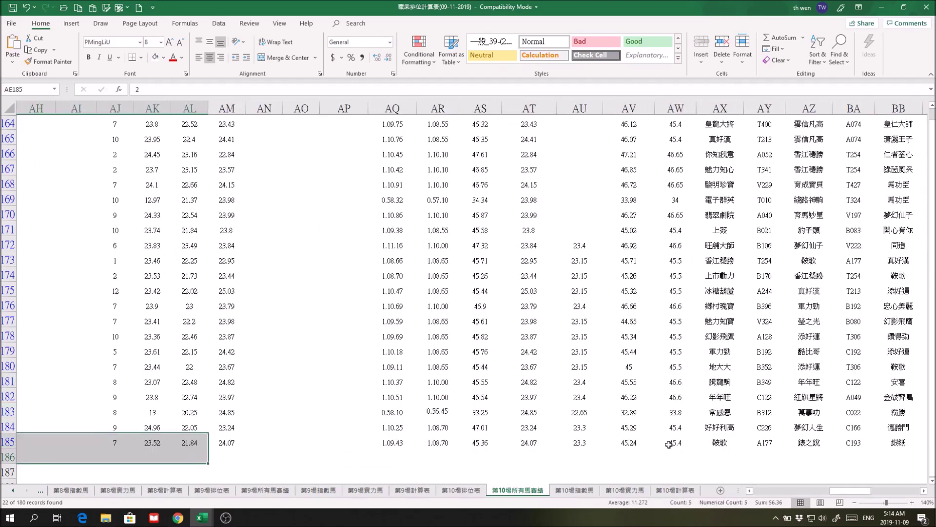
left_click_drag(856, 491, 757, 489)
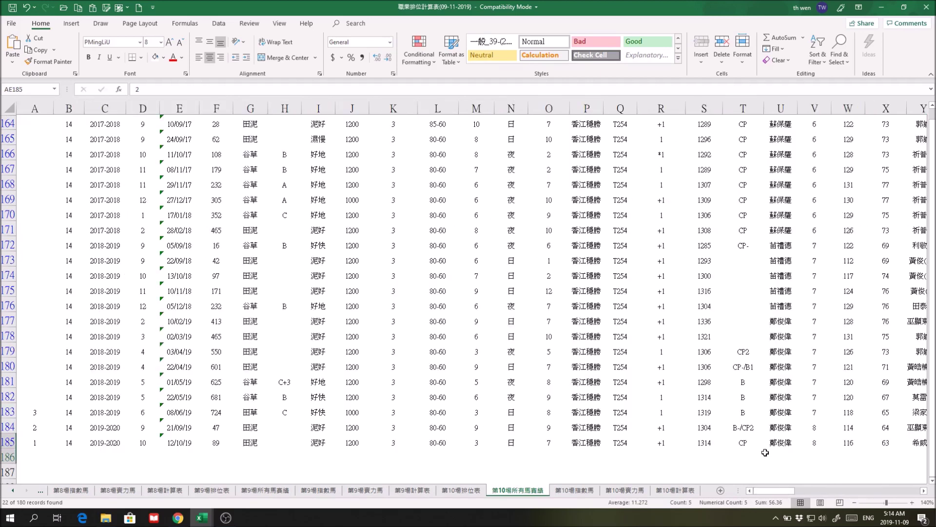
scroll(765, 452, "up", 1)
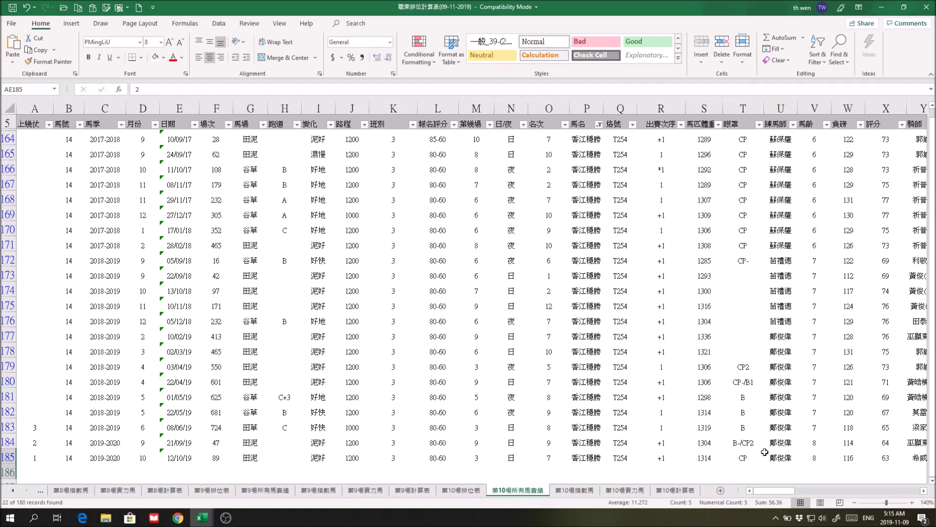
- Review the 第10場排位表 race card once more and return to the main page
left_click(456, 490)
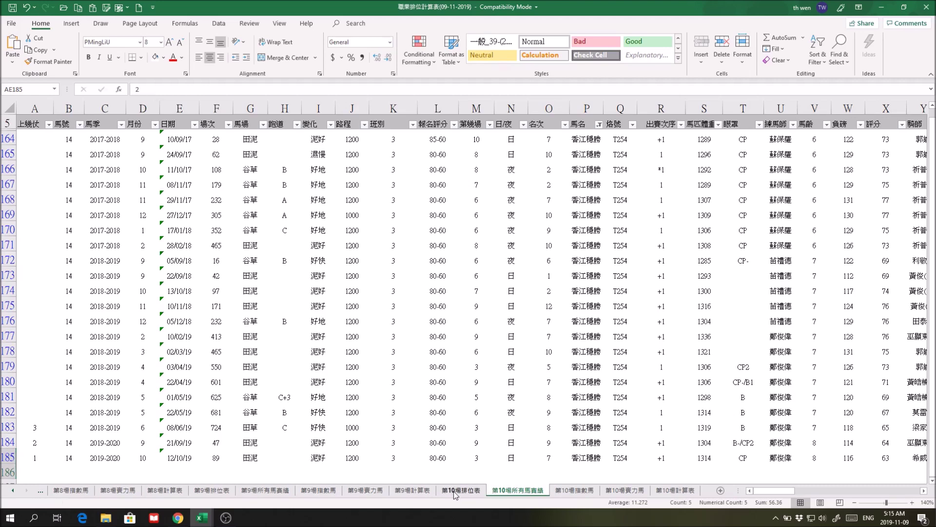
left_click_drag(862, 493, 825, 493)
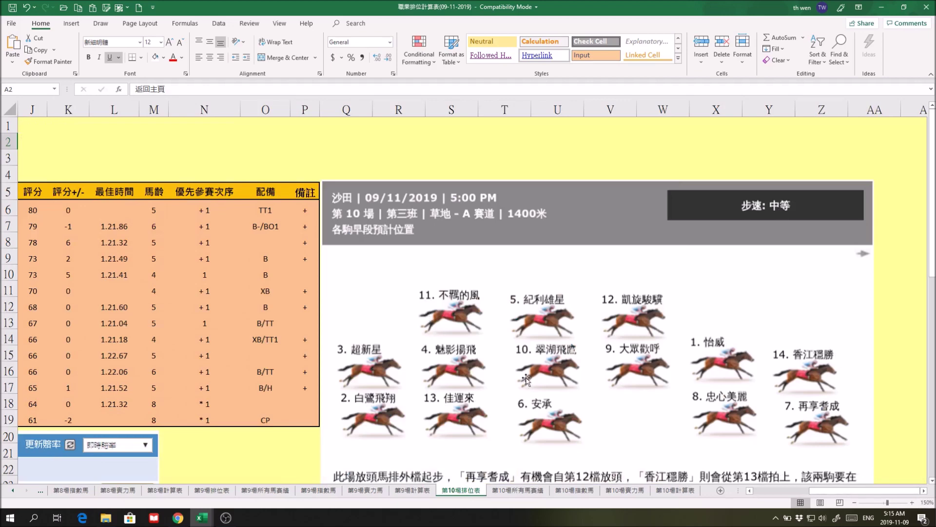
left_click_drag(862, 492, 766, 492)
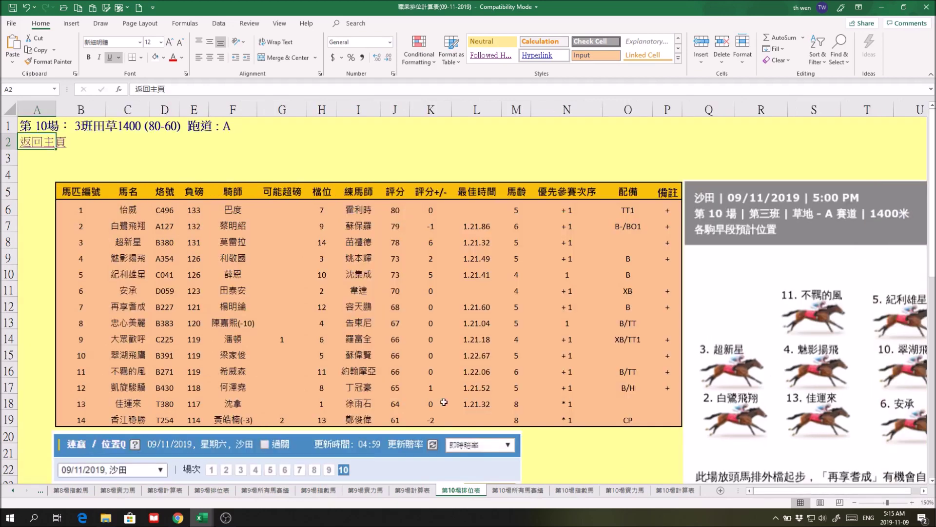
left_click(41, 148)
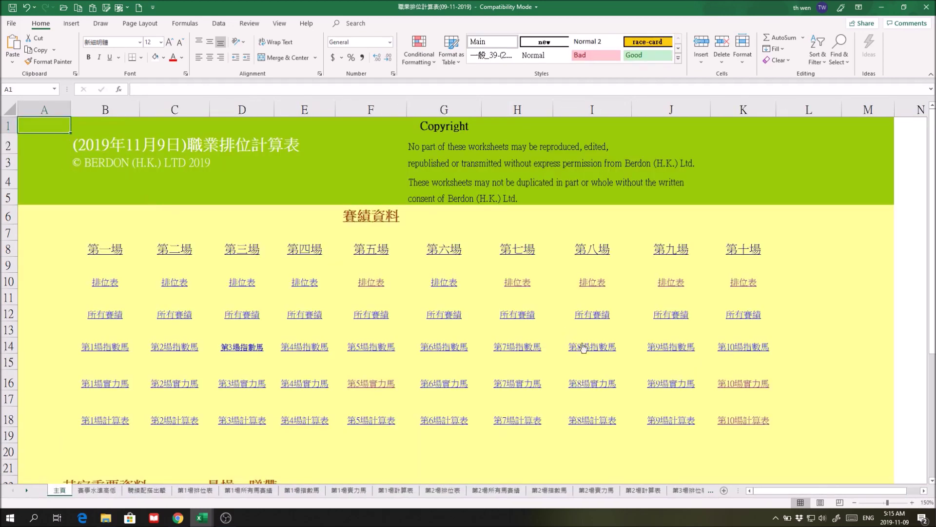
- Open the 第10場計算表 sheet from the main page and enlarge its display to 150%
left_click(746, 419)
scroll(746, 419, "down", 5)
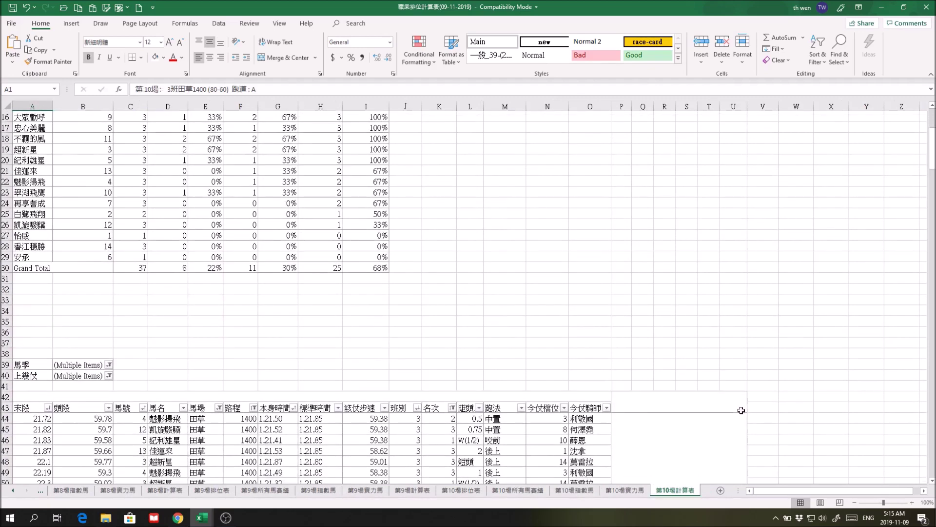
left_click(912, 503)
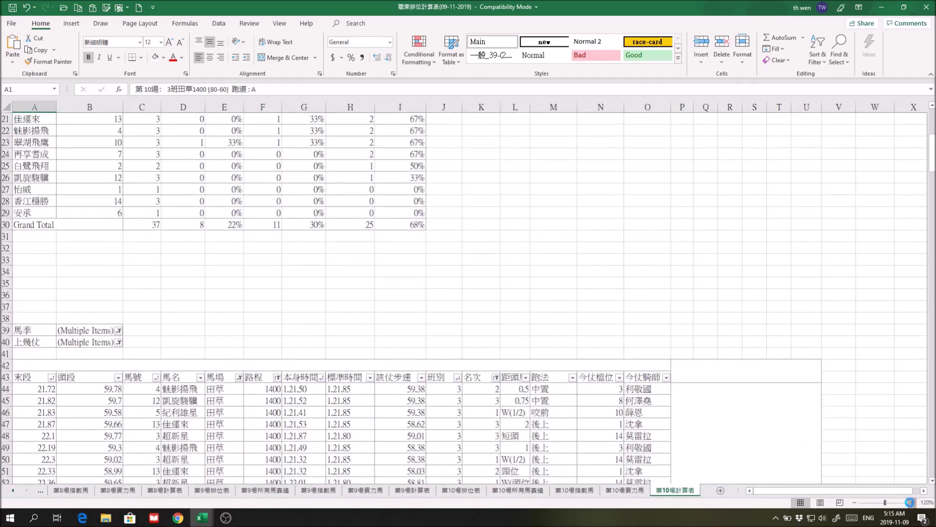
left_click(912, 502)
left_click(912, 503)
left_click(912, 503)
left_click(912, 502)
left_click_drag(889, 493, 859, 493)
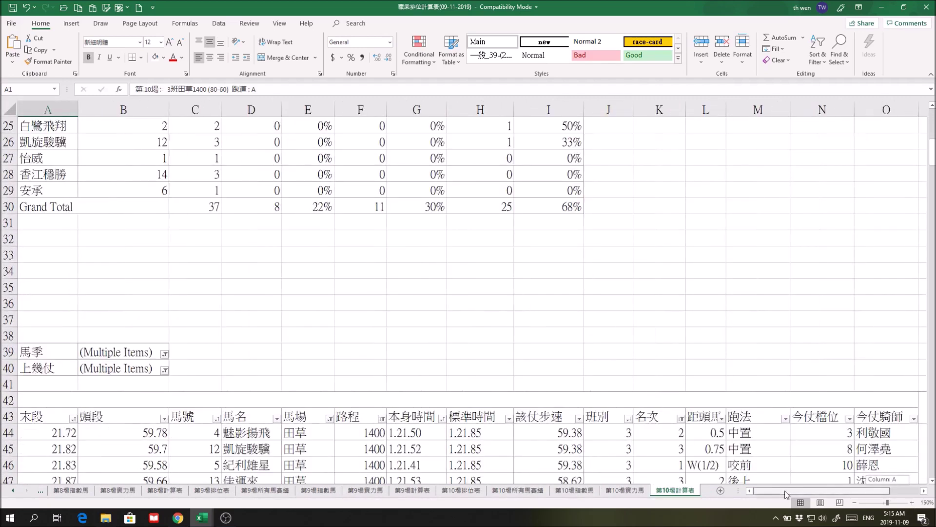
- Limit the 馬季 filter of the race 10 time table to the 2019-2020 season
scroll(361, 381, "down", 1)
left_click(165, 321)
left_click(223, 338)
left_click(164, 305)
left_click(224, 301)
left_click(165, 306)
left_click(80, 346)
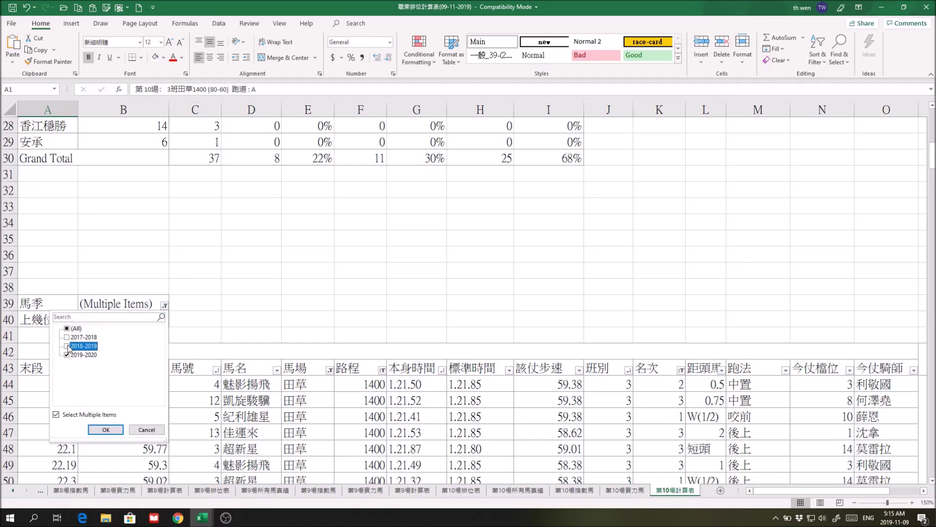
left_click(105, 429)
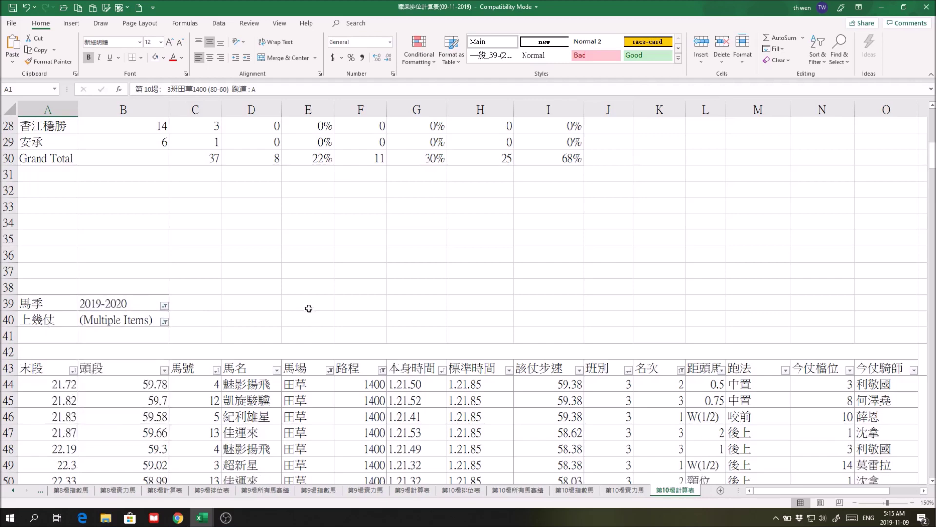
- Move the 本身時間 field to the front of the race 10 time table so the rows sort by it
scroll(48, 335, "down", 1)
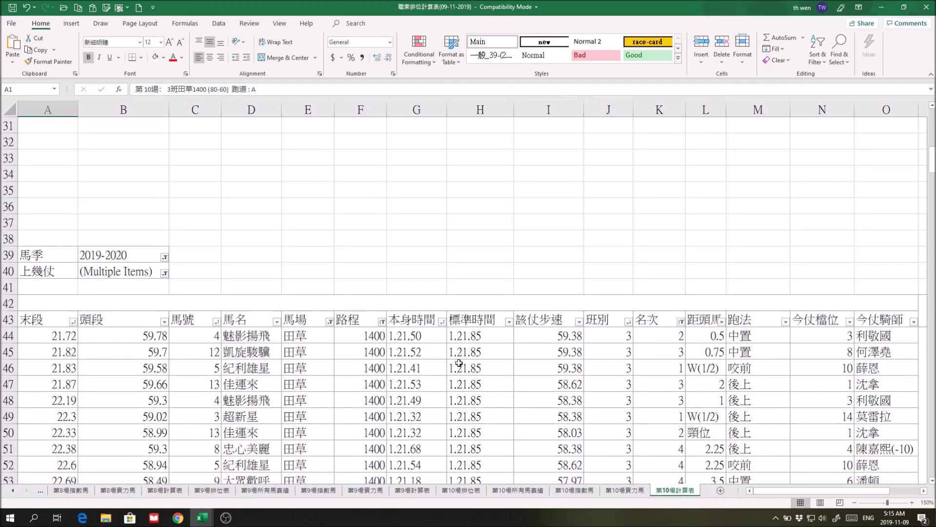
left_click_drag(425, 321, 25, 332)
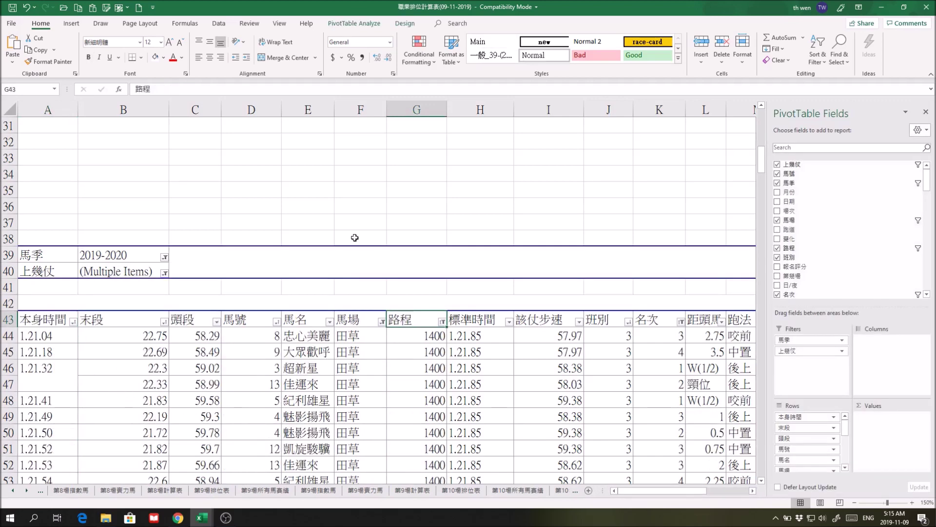
left_click(355, 211)
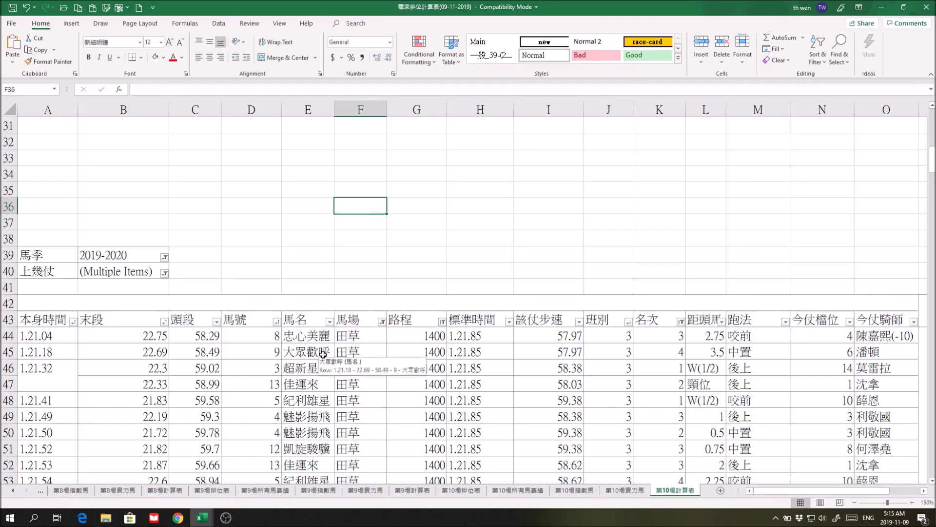
left_click(401, 268)
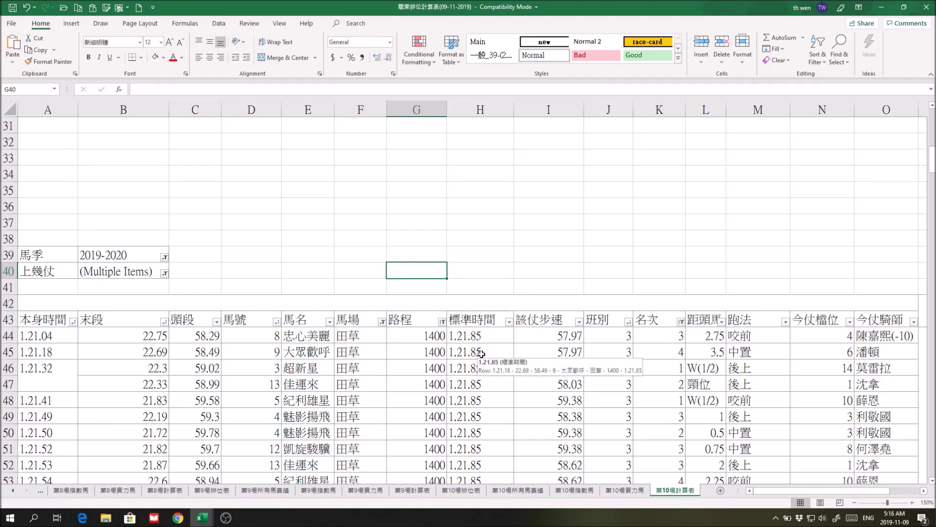
left_click(519, 257)
- Switch to the 職業數據庫 workbook and open its 短途時間 實力 sheet
mouse_move(205, 518)
left_click(238, 493)
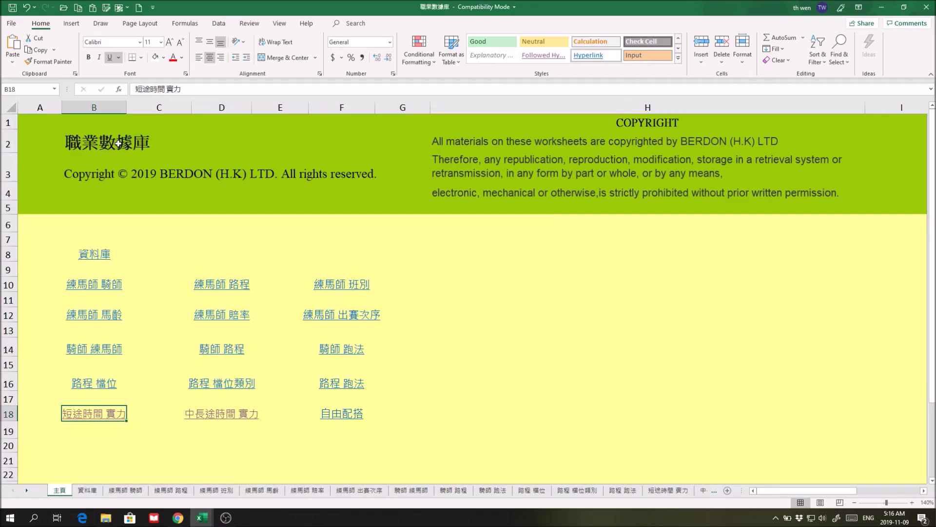
left_click(96, 416)
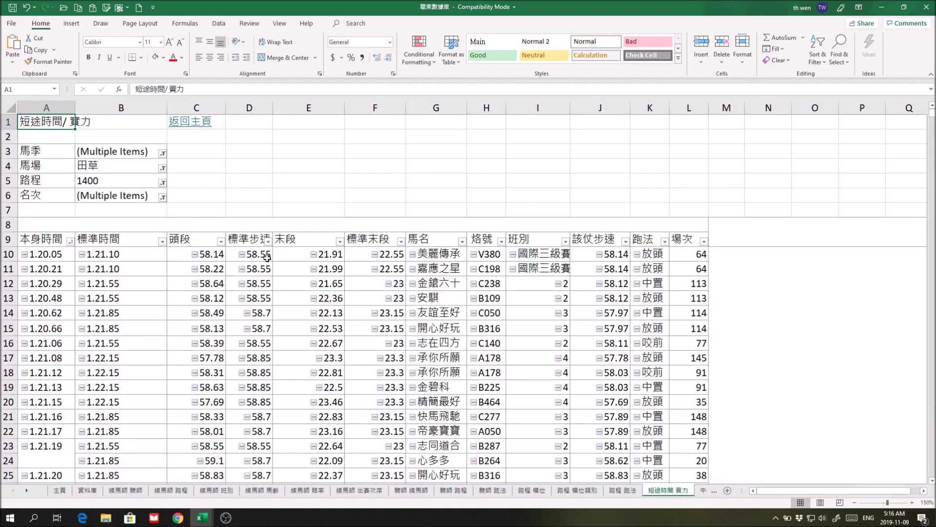
- Widen the 名次 filter of the short-distance time table to include more finishing positions and view the 1400 m times
left_click(162, 197)
left_click(71, 247)
left_click(103, 321)
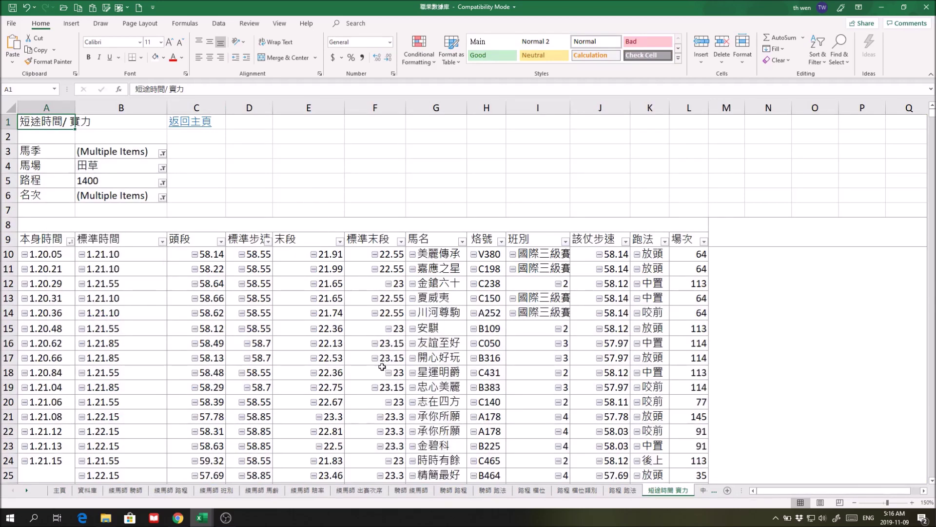
scroll(351, 429, "down", 1)
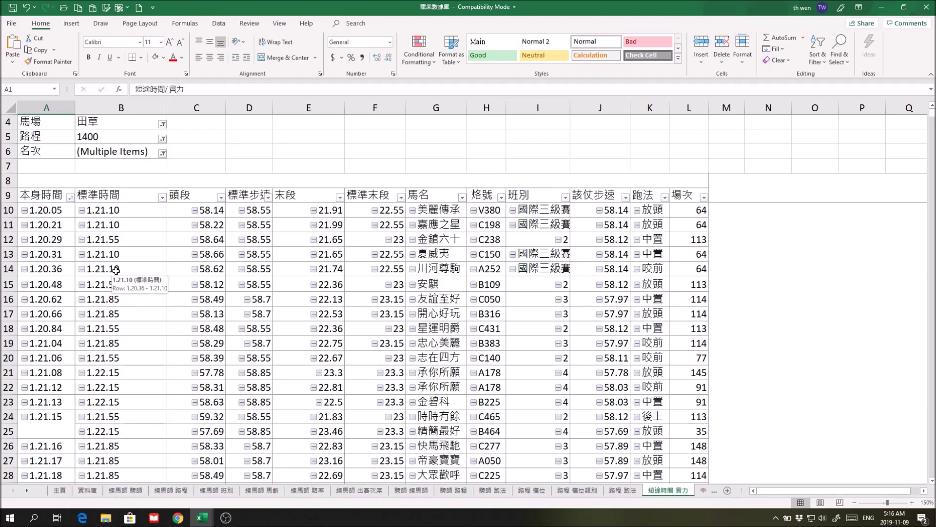
left_click(382, 128)
- Return to the racing workbook and examine 大眾歡呼's run in row 31 of the 第10場實力馬 sheet
mouse_move(204, 518)
left_click(188, 480)
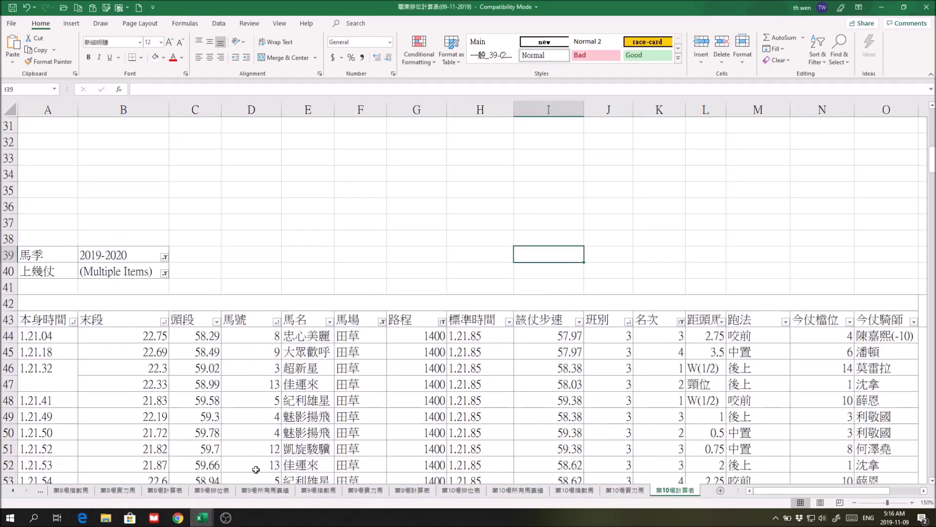
left_click(617, 491)
left_click(617, 423)
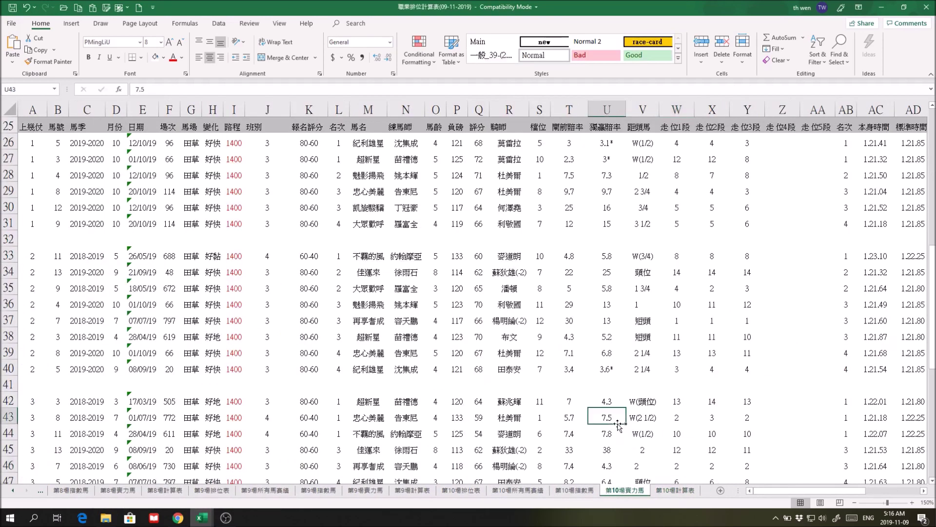
left_click(371, 224)
left_click_drag(371, 223, 827, 229)
left_click_drag(834, 491, 513, 497)
left_click(835, 223)
- Filter the 馬名 column of the race 10 all-results sheet to show only 大眾歡呼
left_click(512, 492)
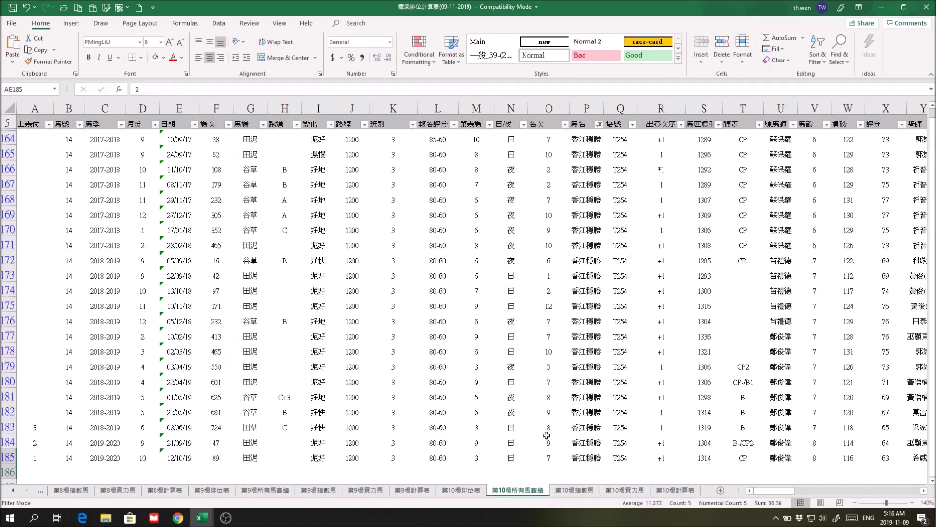
left_click(599, 124)
left_click(513, 229)
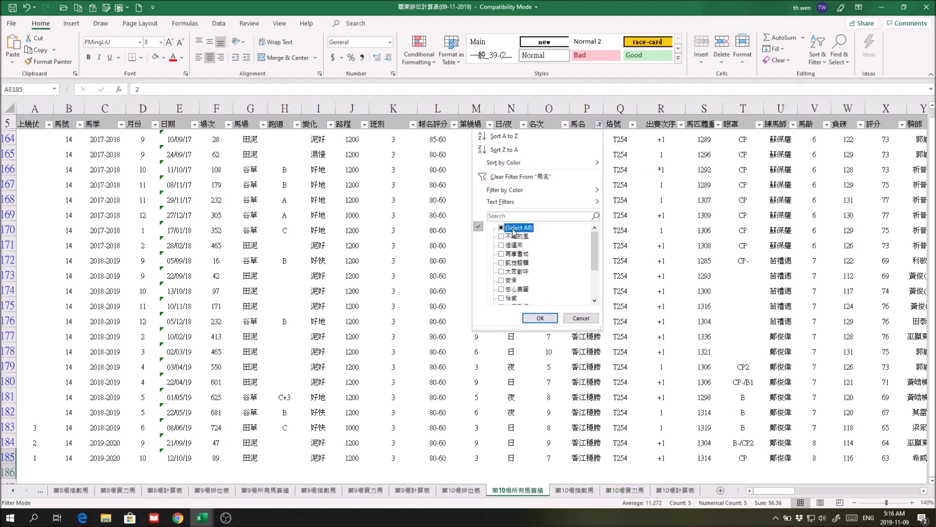
left_click(518, 231)
left_click(521, 272)
left_click(539, 317)
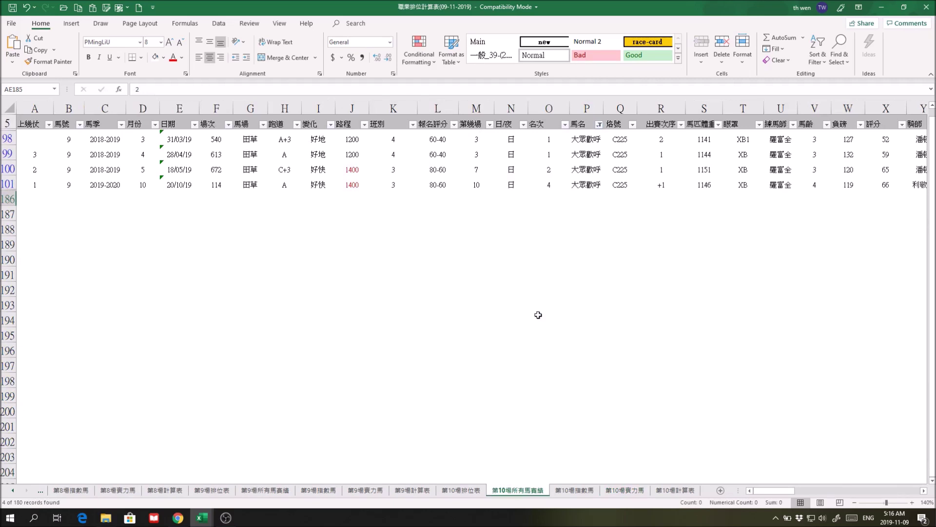
left_click(739, 312)
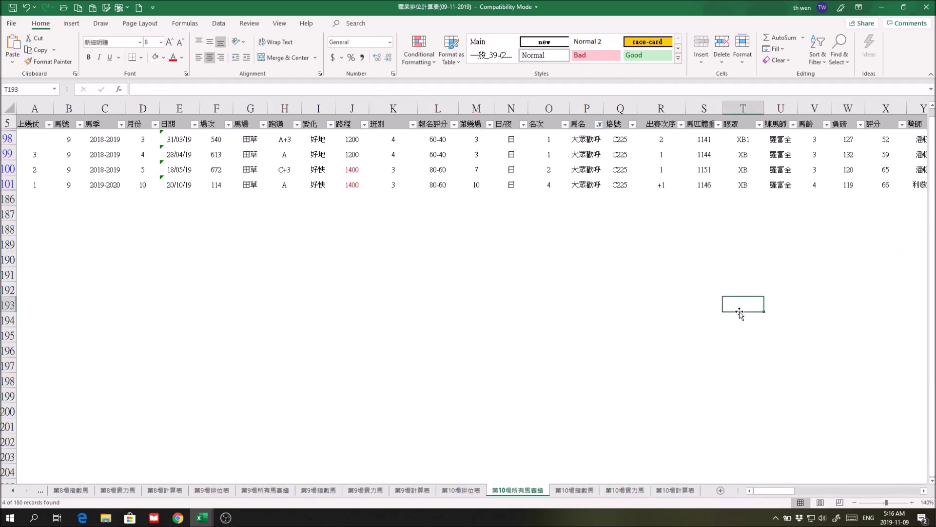
- Examine 大眾歡呼's class, distance and finishing positions in rows 98 to 101, starting with its first two runs
left_click(393, 137)
left_click_drag(392, 137, 620, 179)
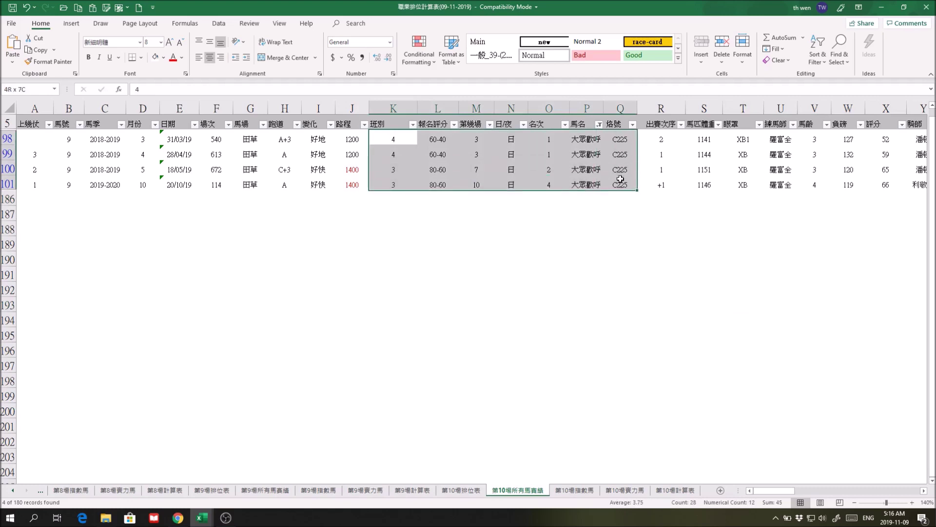
left_click(428, 142)
left_click_drag(351, 139, 551, 155)
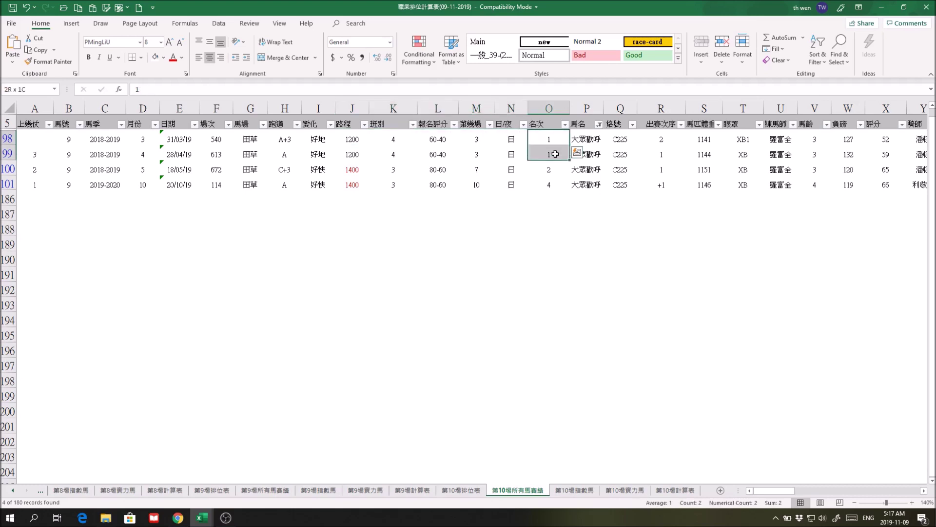
left_click_drag(351, 139, 352, 155)
left_click(393, 170)
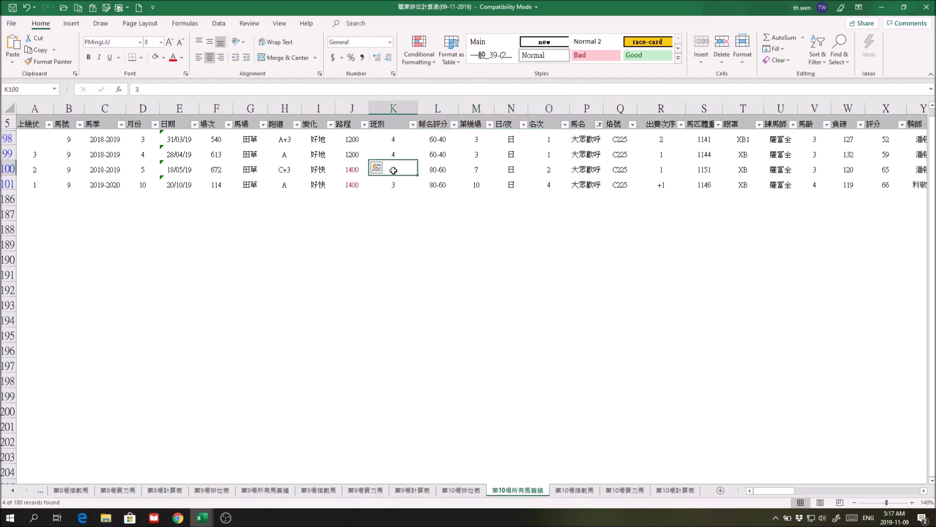
- Compare 大眾歡呼's distance and finishing position in row 100 with its earlier Class 4 runs in rows 98 and 99
left_click(554, 170)
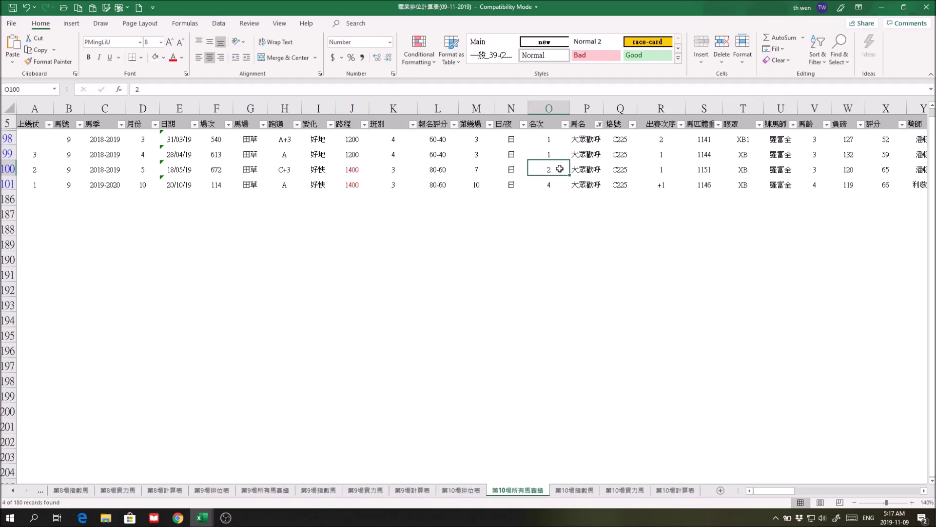
left_click(356, 171)
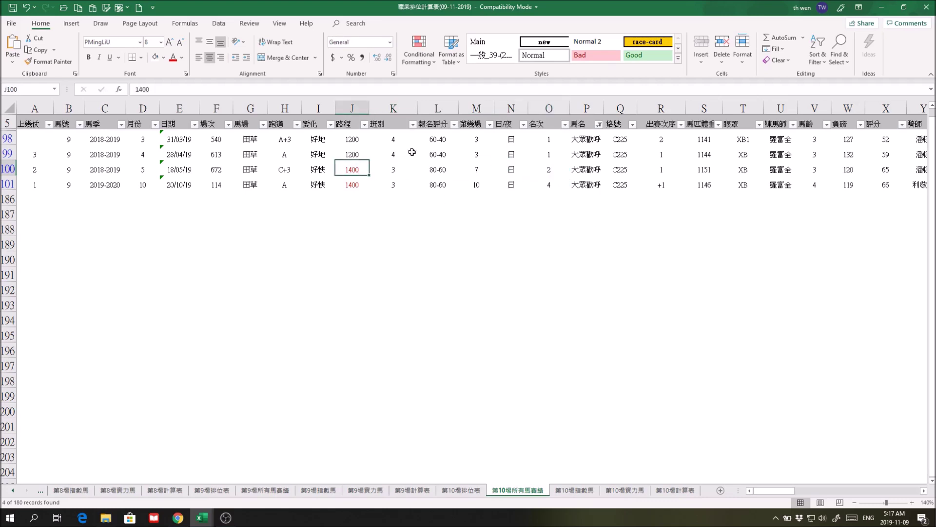
left_click_drag(388, 138, 554, 154)
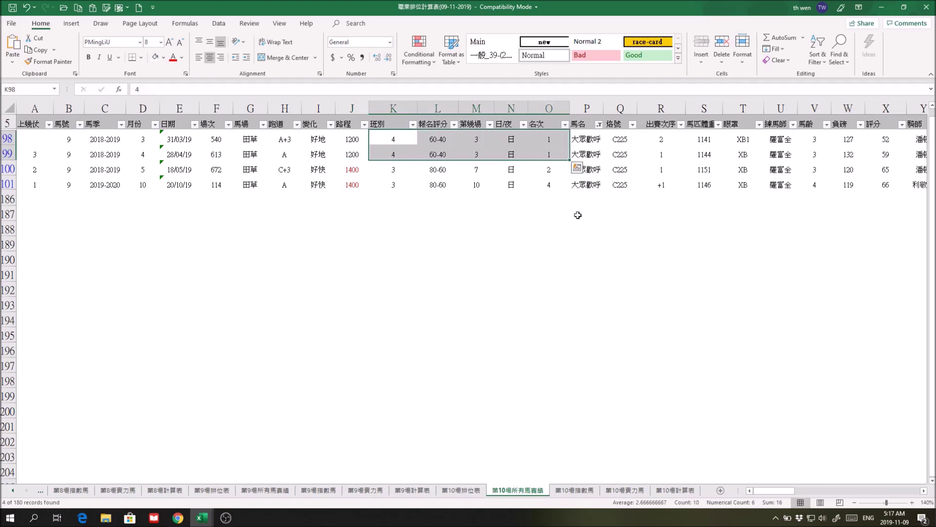
left_click_drag(391, 138, 553, 164)
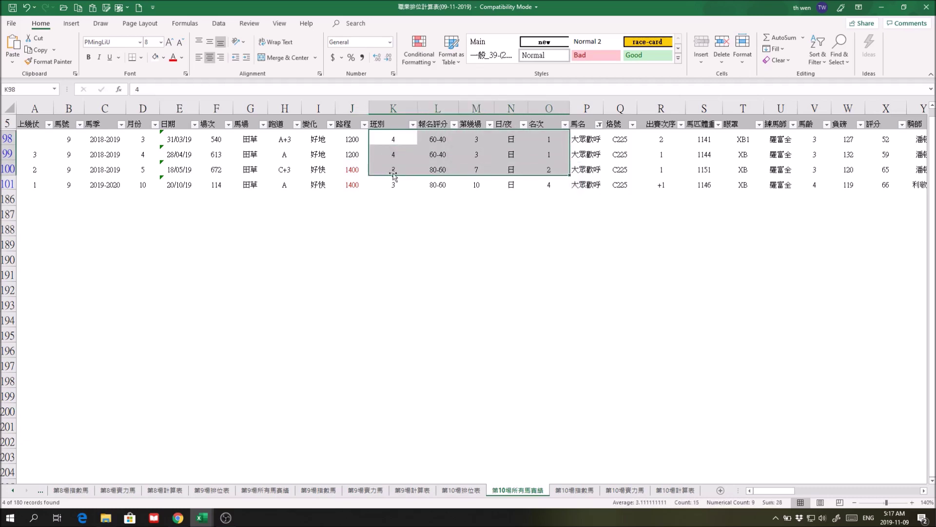
left_click(353, 168)
left_click(557, 169)
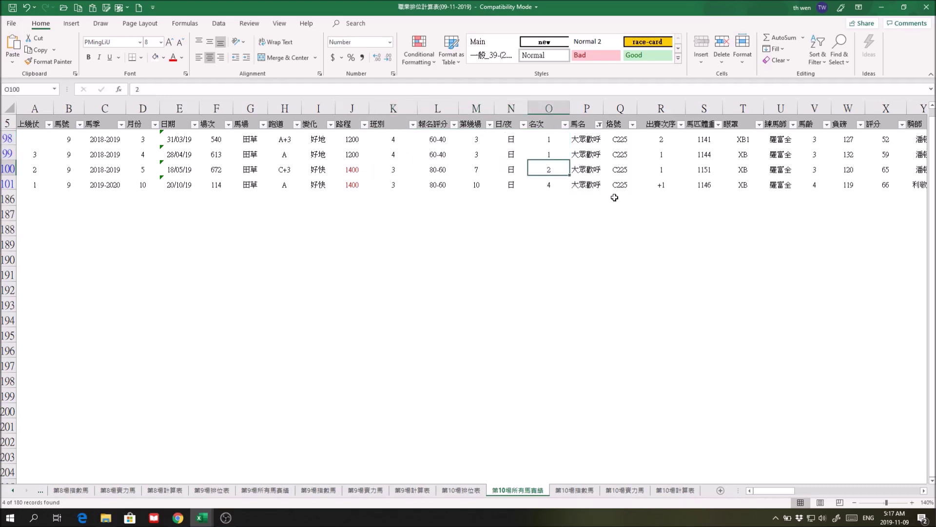
- Review 大眾歡呼's 2019-2020 run in row 101 and check the 騎師 column for its earlier runs
left_click_drag(781, 491, 796, 492)
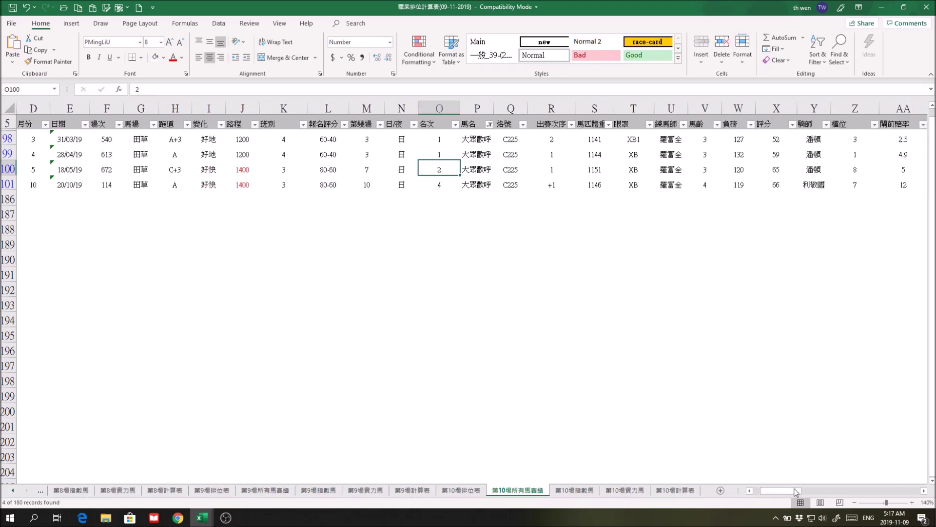
left_click_drag(796, 490, 786, 491)
left_click(109, 185)
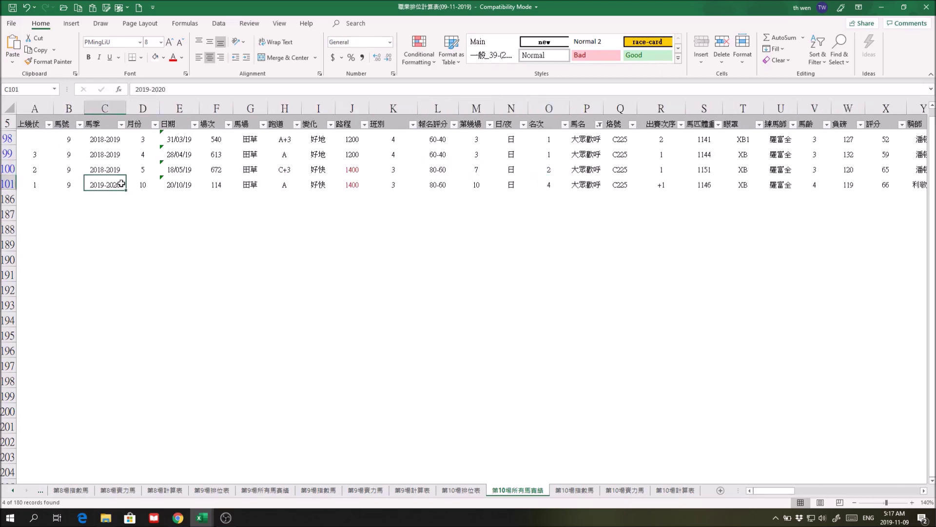
left_click(550, 185)
left_click_drag(782, 491, 801, 497)
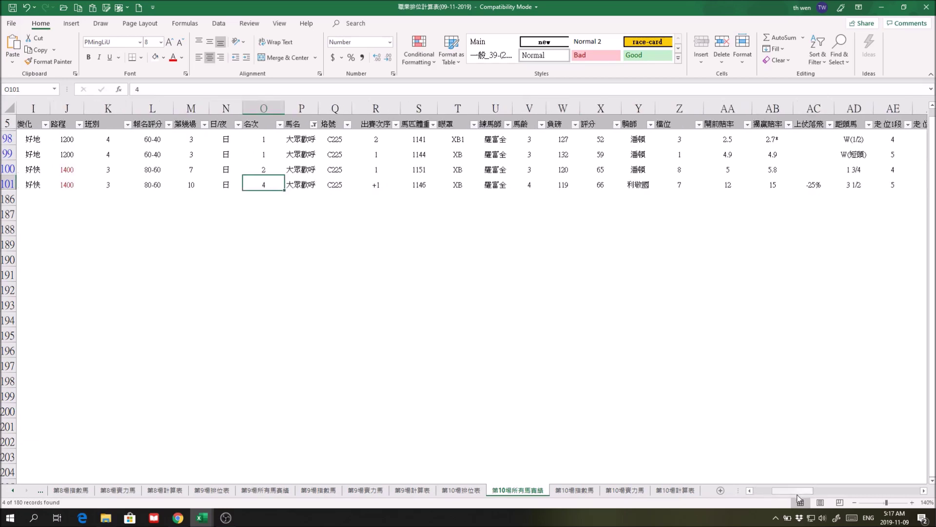
left_click_drag(637, 141, 637, 169)
left_click(636, 197)
left_click_drag(800, 490, 562, 387)
left_click(562, 387)
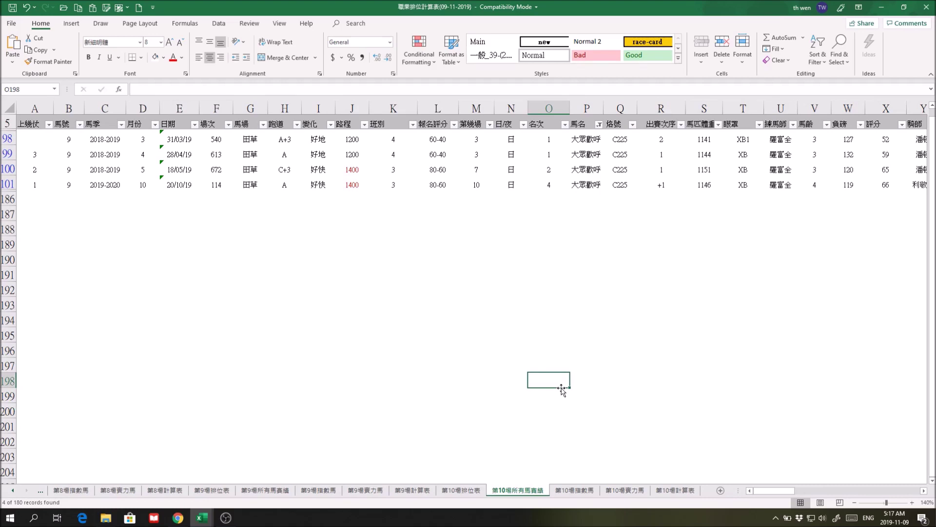
- Switch to the 第10場排位表 sheet and view the win and place odds below the race card
left_click(461, 490)
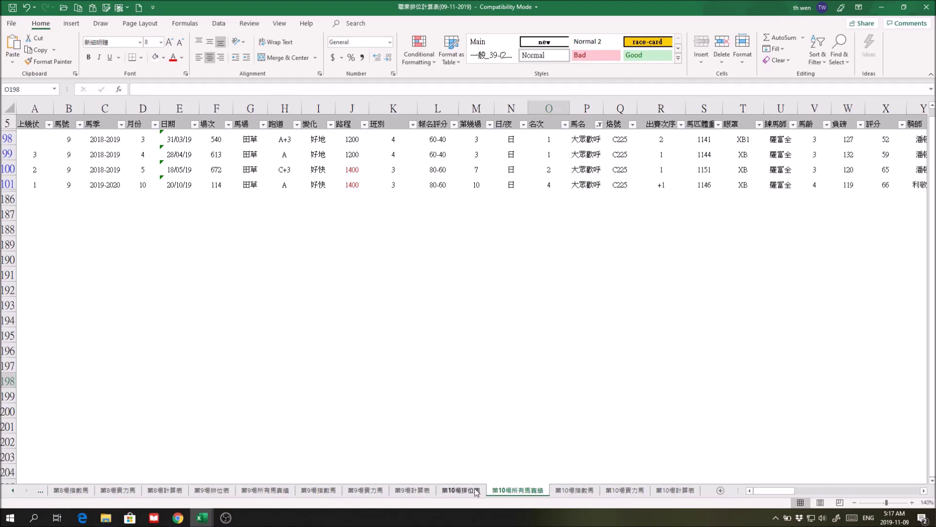
scroll(663, 336, "down", 3)
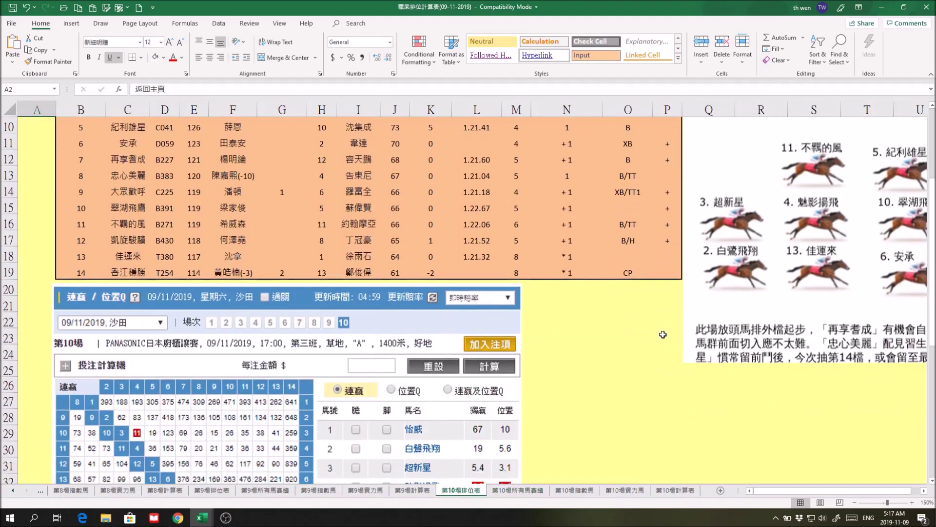
scroll(660, 337, "down", 3)
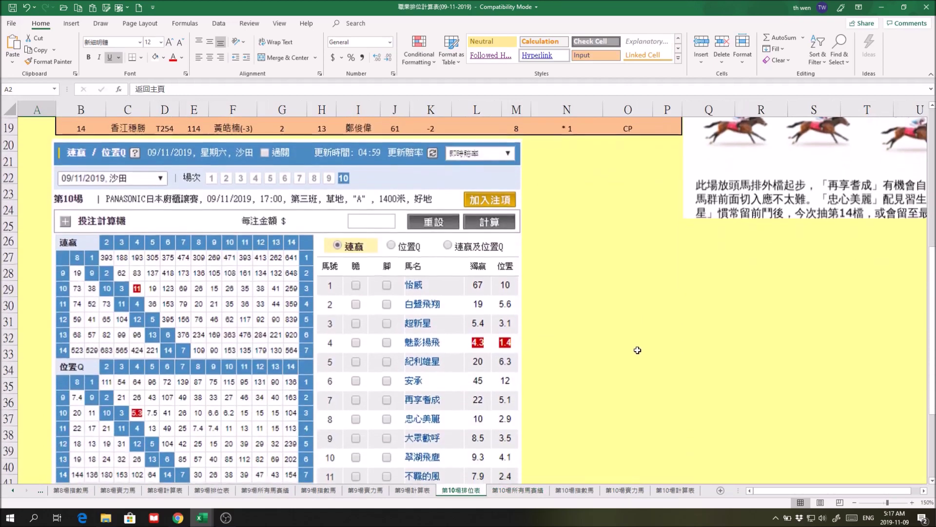
scroll(638, 350, "down", 1)
scroll(638, 351, "down", 1)
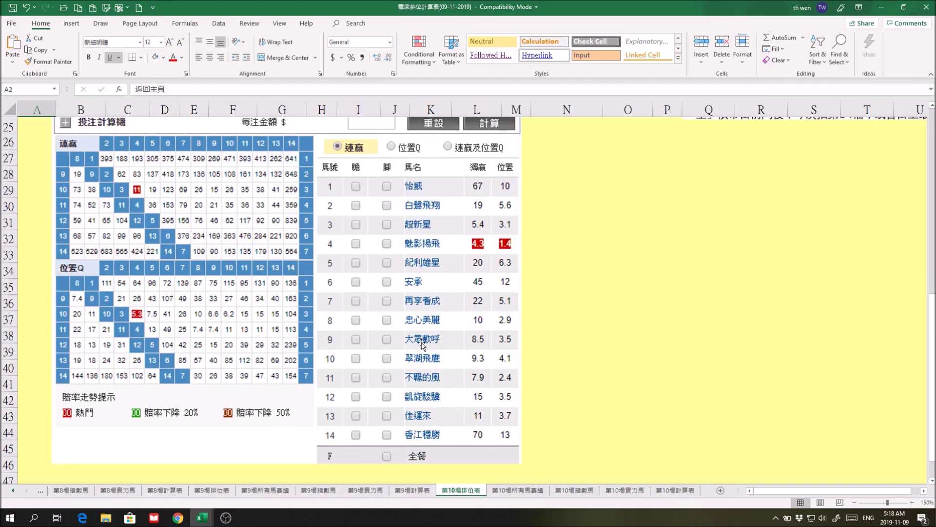
- Leave the race 10 race card through the 主頁 and view the race 5 排位表
scroll(775, 370, "up", 3)
scroll(770, 388, "up", 5)
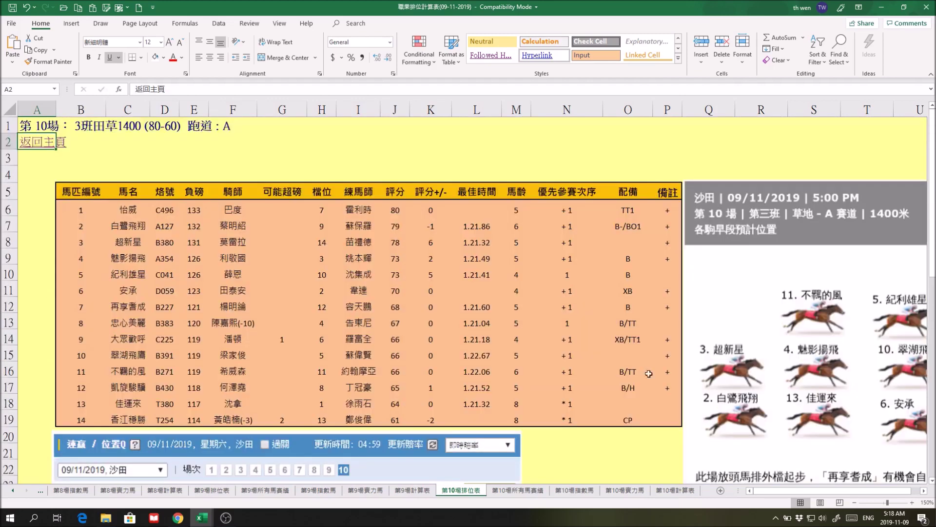
left_click(41, 143)
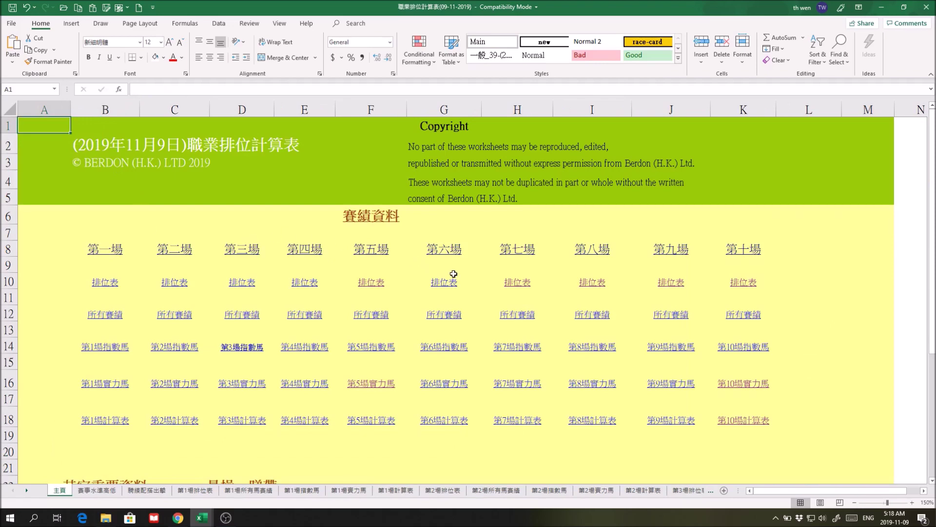
left_click(377, 283)
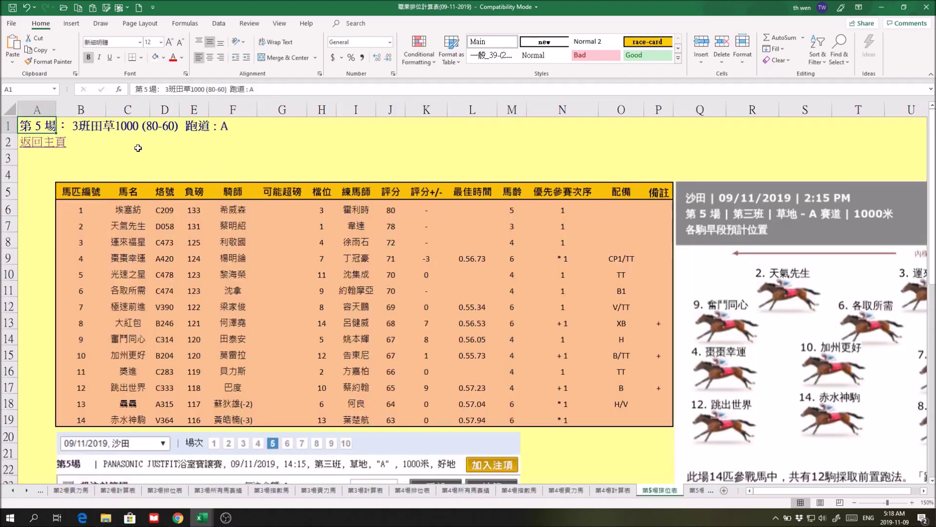
left_click(41, 143)
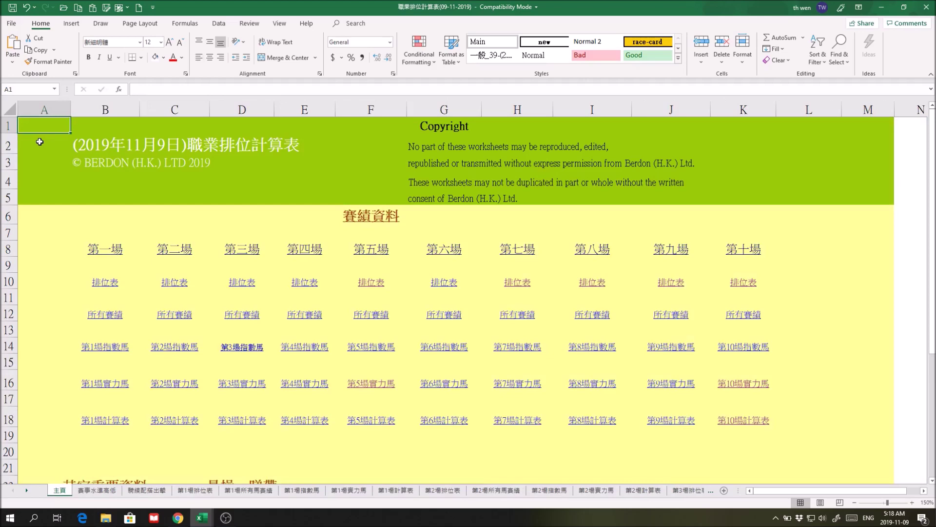
- Open the 第5場實力馬 sheet and examine 大紅包 and 奮鬥同心 under 上3仗同程前4名
left_click(368, 384)
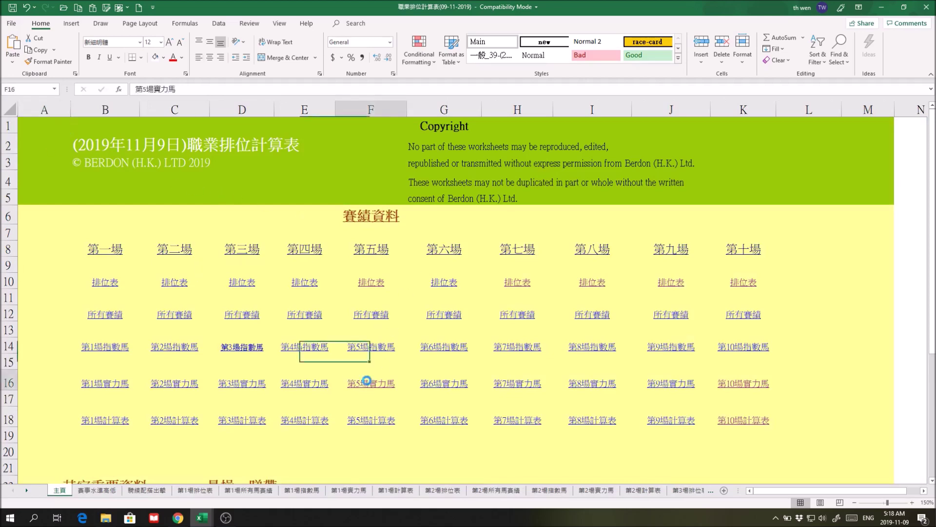
scroll(446, 386, "down", 2)
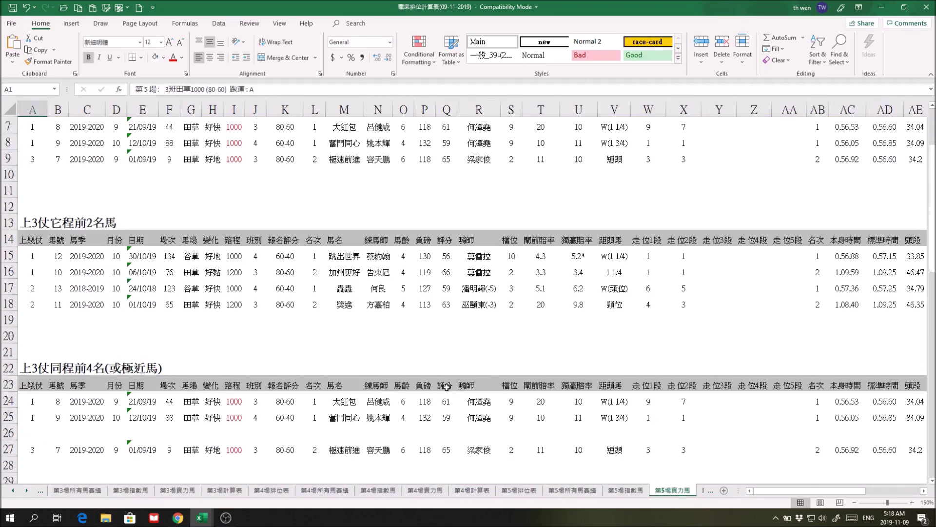
scroll(447, 387, "down", 1)
left_click_drag(346, 353, 349, 370)
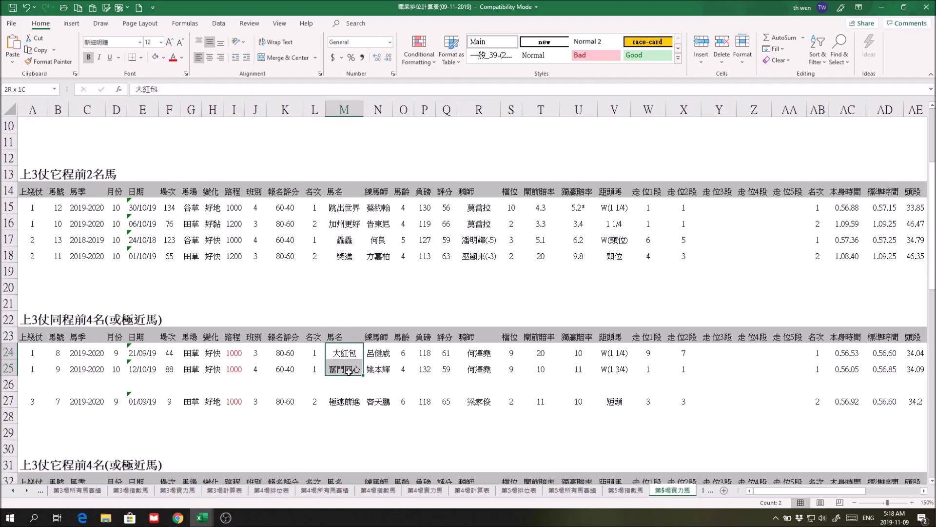
key("ctrl+v")
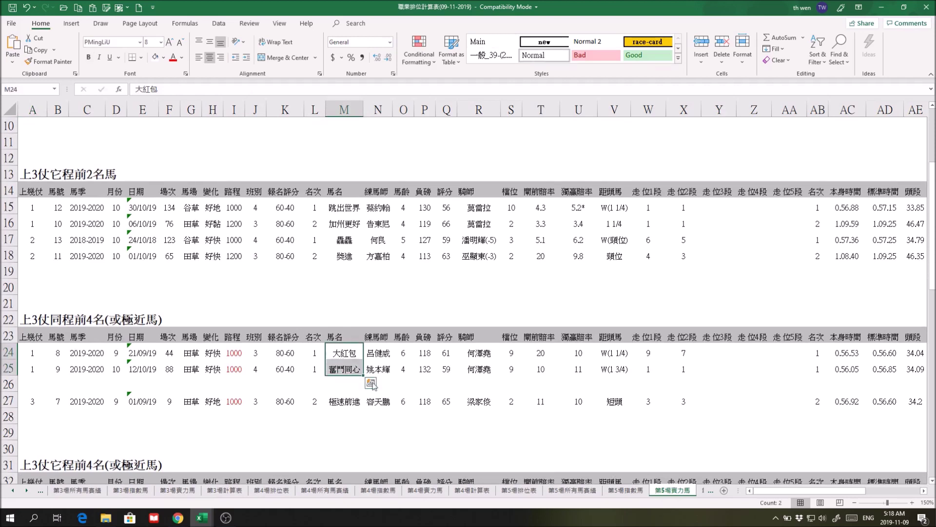
left_click(344, 353)
- Compare 奮鬥同心's 本身時間 with its 標準時間 in row 25, and check 大紅包's 標準時間 in row 24
left_click_drag(821, 491, 841, 496)
left_click(706, 369)
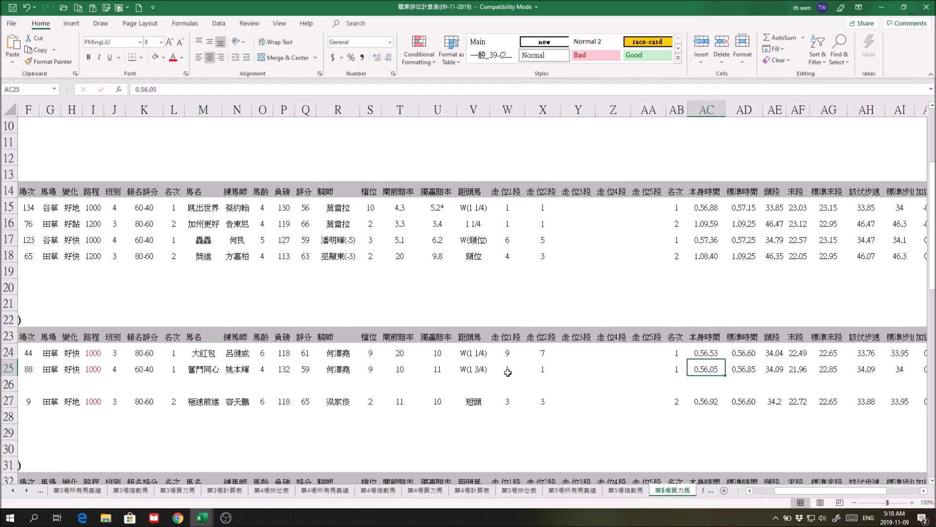
left_click_drag(507, 371, 738, 367)
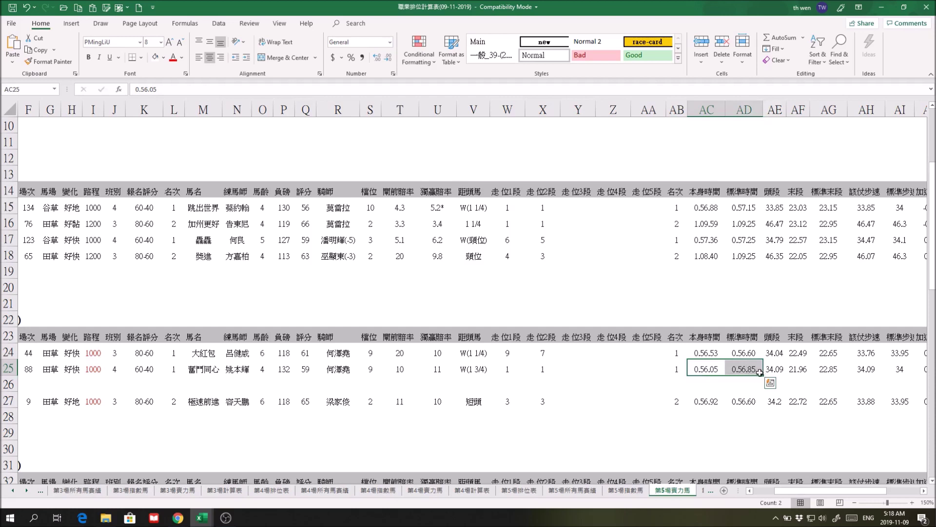
left_click(752, 369)
left_click(746, 354)
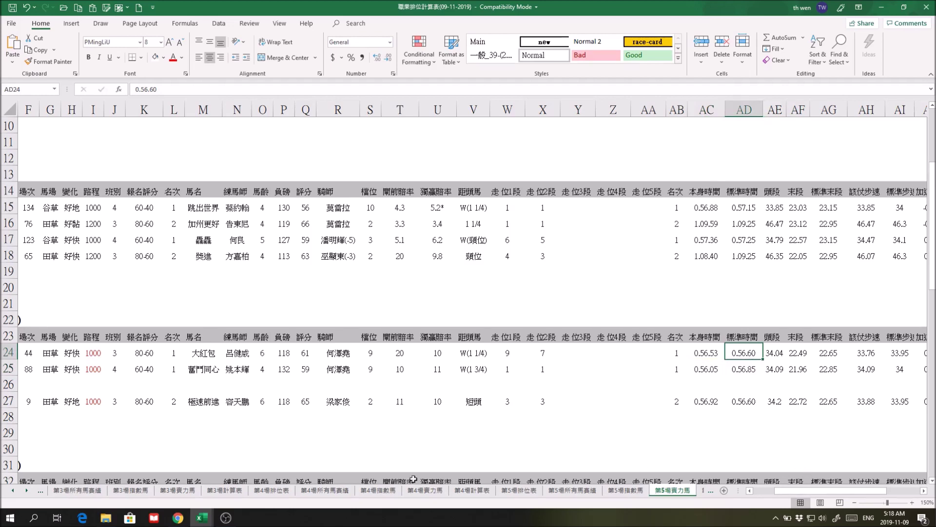
- Switch to the 職業數據庫 workbook and filter the pivot table's 路程 to 1000 instead of 1400
left_click(202, 518)
left_click(243, 487)
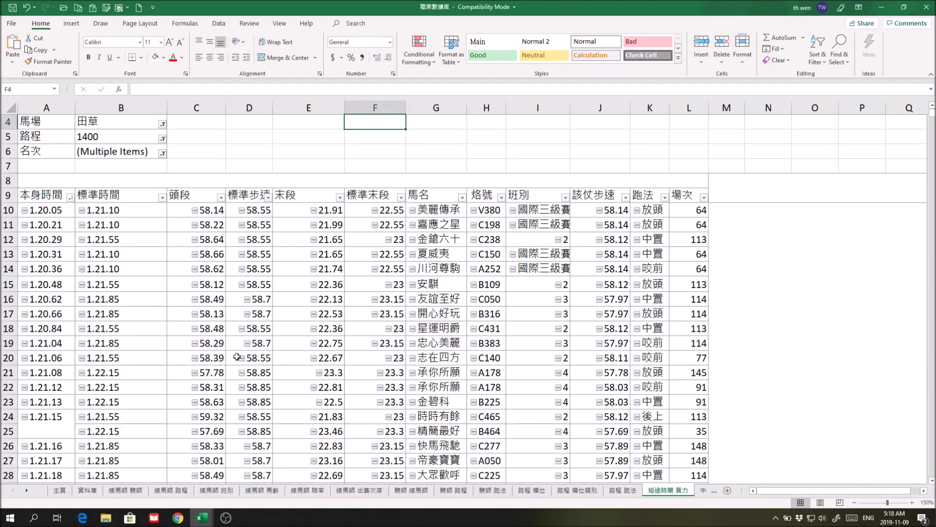
left_click(162, 138)
left_click(64, 170)
left_click(65, 187)
left_click(104, 262)
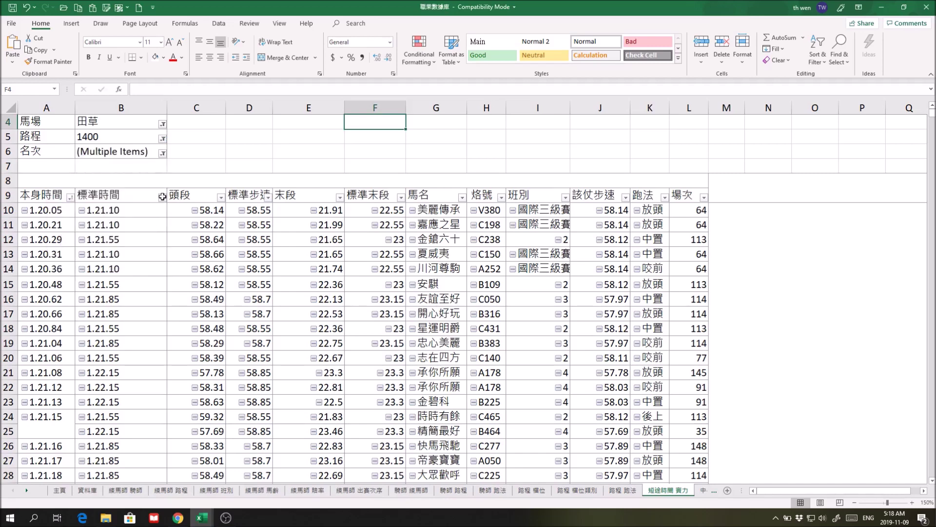
- Restrict the pivot table's 名次 filter to placings 1 and 2 and check 奮鬥同心's 末段 time
left_click(163, 153)
left_click(65, 211)
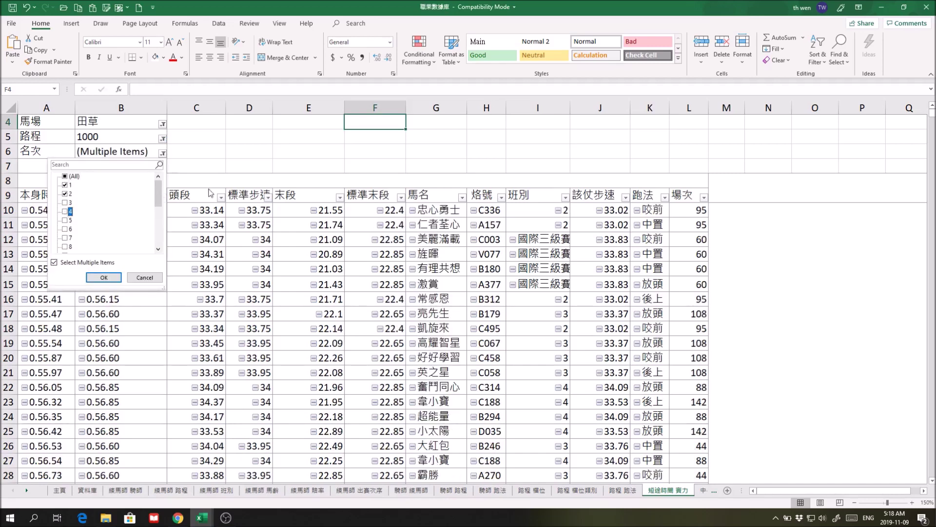
left_click(110, 277)
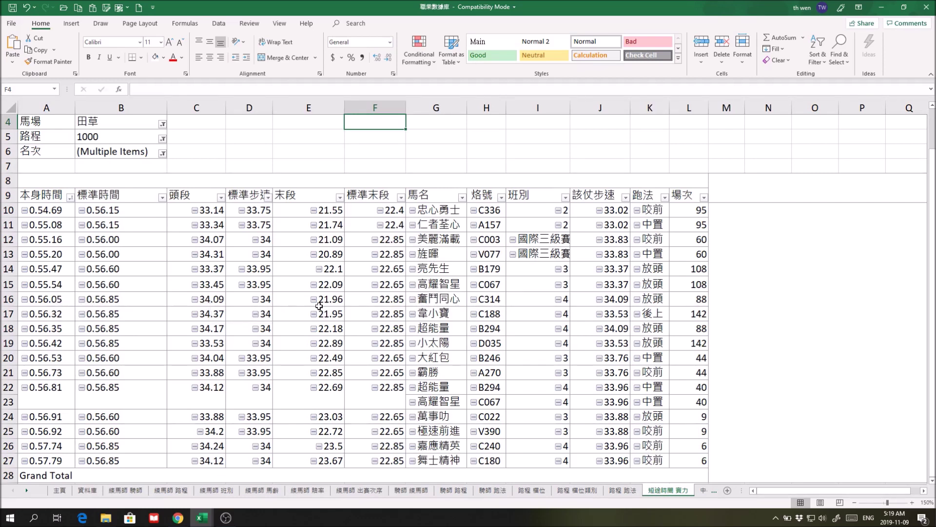
mouse_move(324, 300)
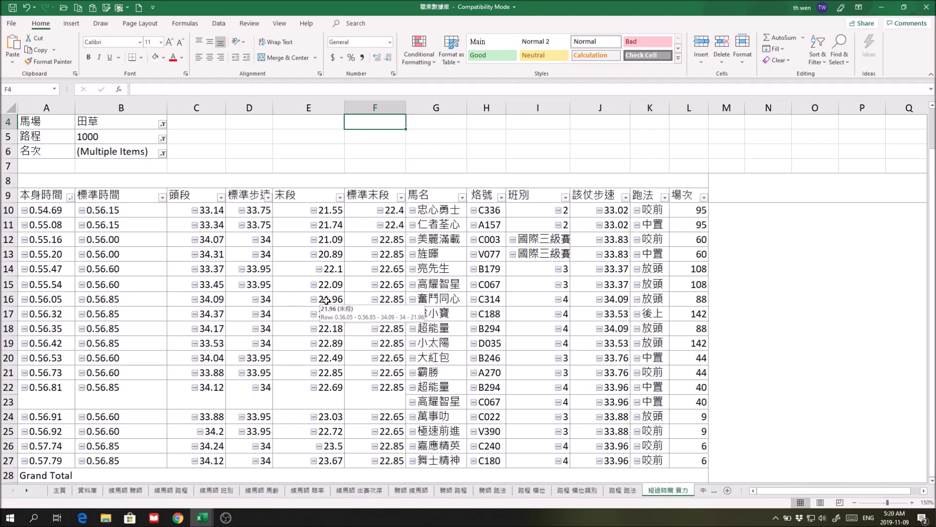
- Return to the 第5場實力馬 sheet and compare the times in rows 24 to 27, focusing on 奮鬥同心's 本身時間 and 末段
mouse_move(202, 517)
left_click(188, 469)
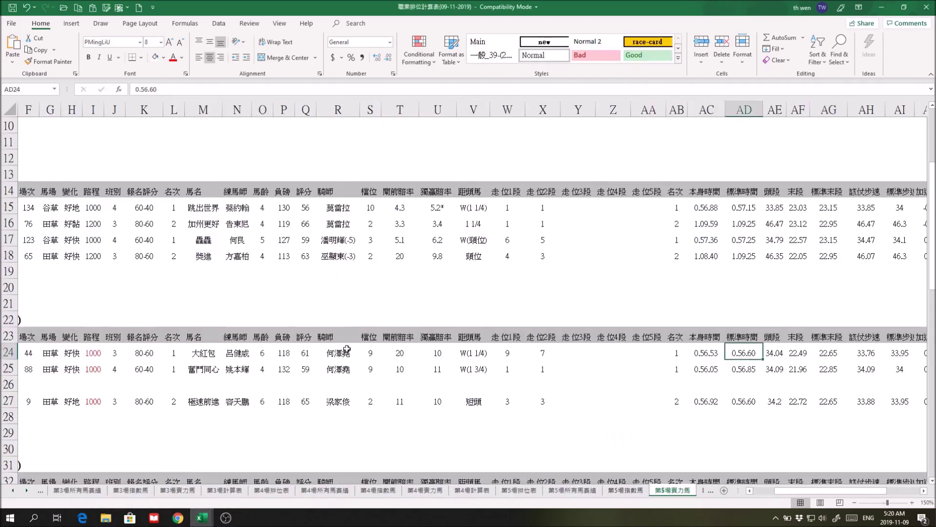
left_click_drag(827, 490, 866, 492)
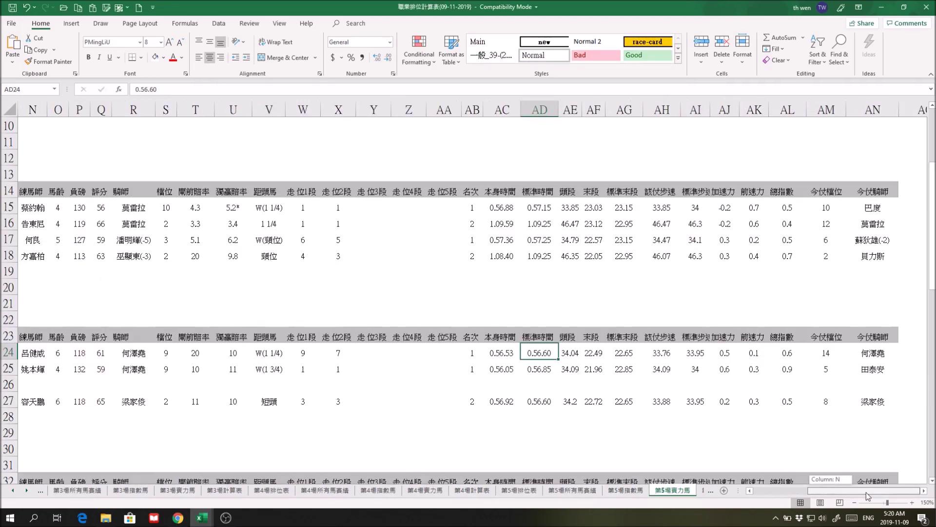
left_click_drag(498, 354, 748, 403)
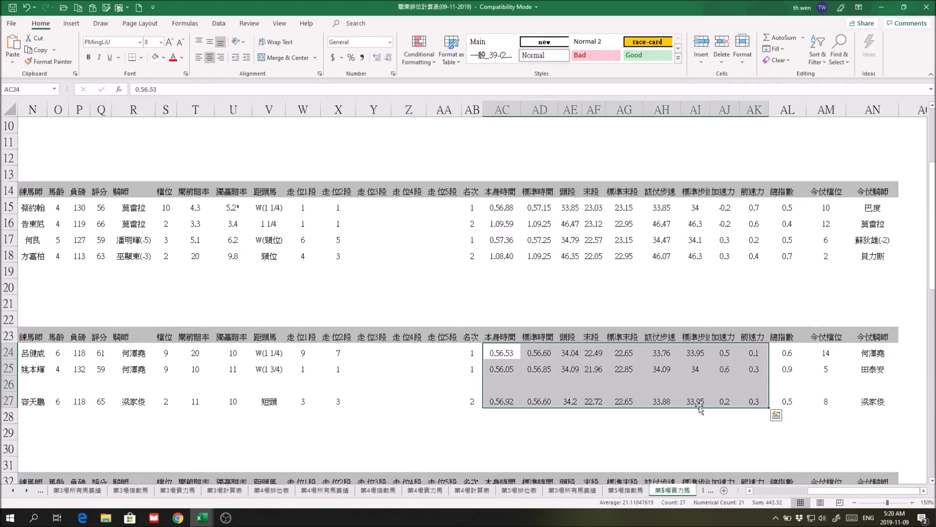
left_click(502, 369)
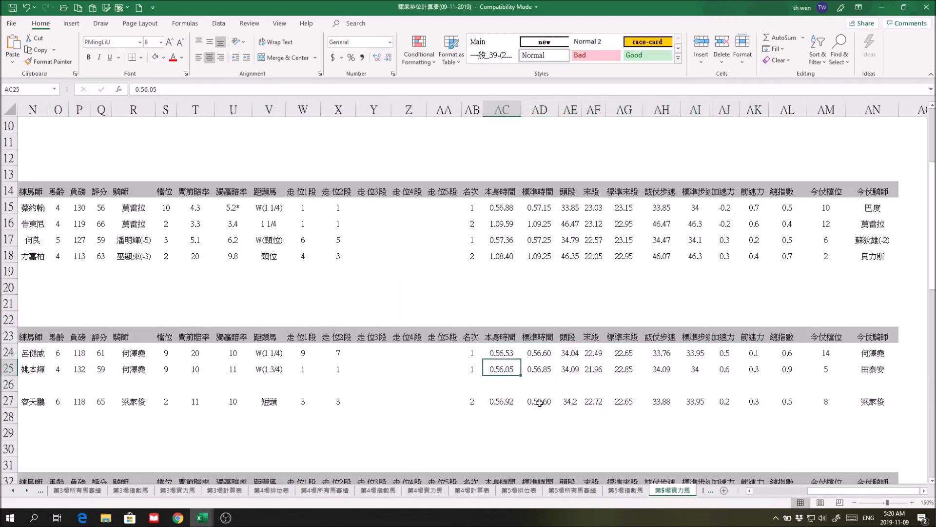
left_click(595, 369)
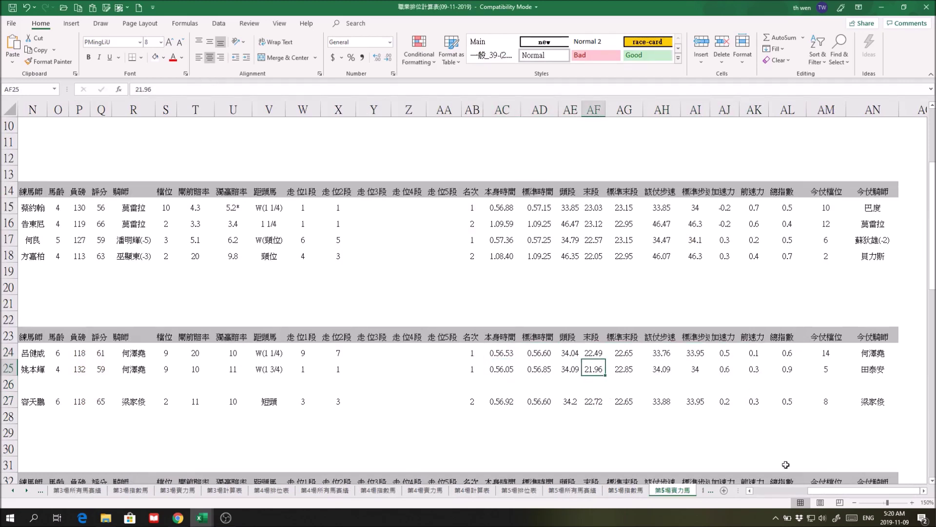
- Check the 班別 and 負磅 of 奮鬥同心's run in row 25
left_click_drag(830, 492, 725, 492)
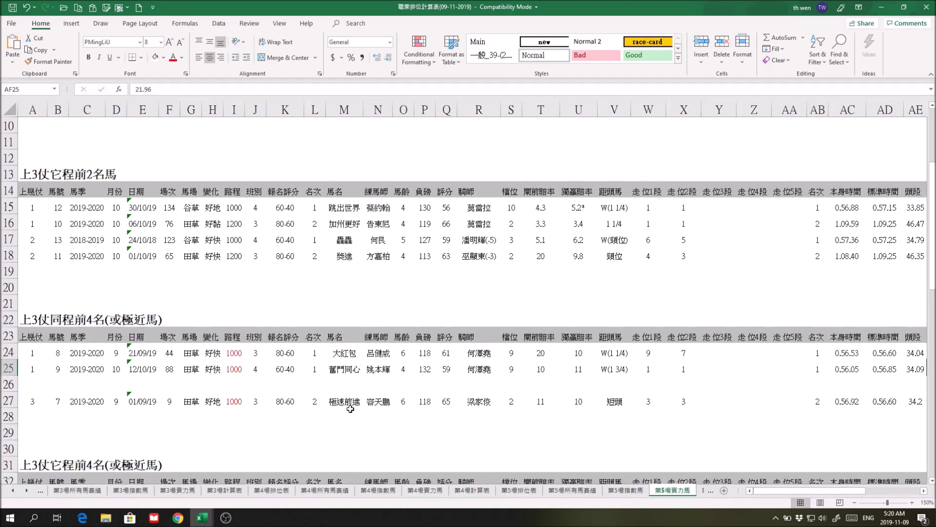
left_click(253, 369)
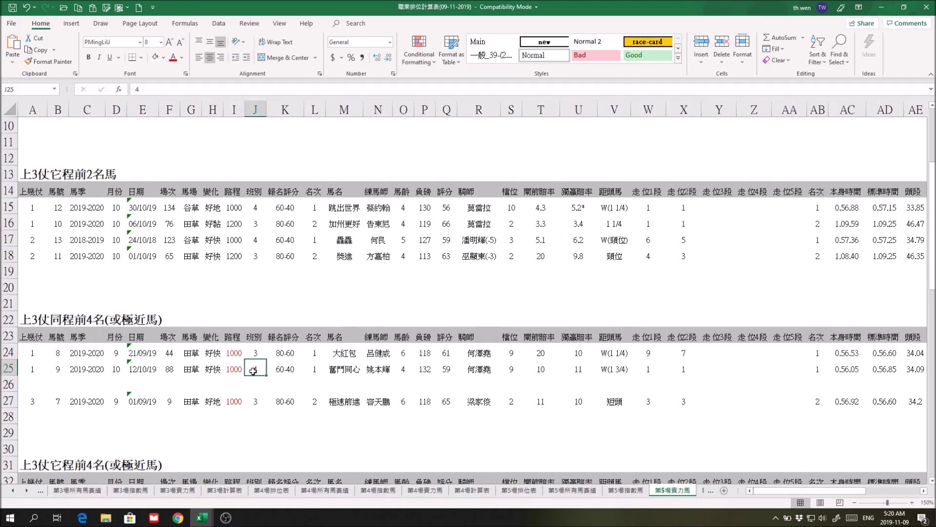
left_click(427, 369)
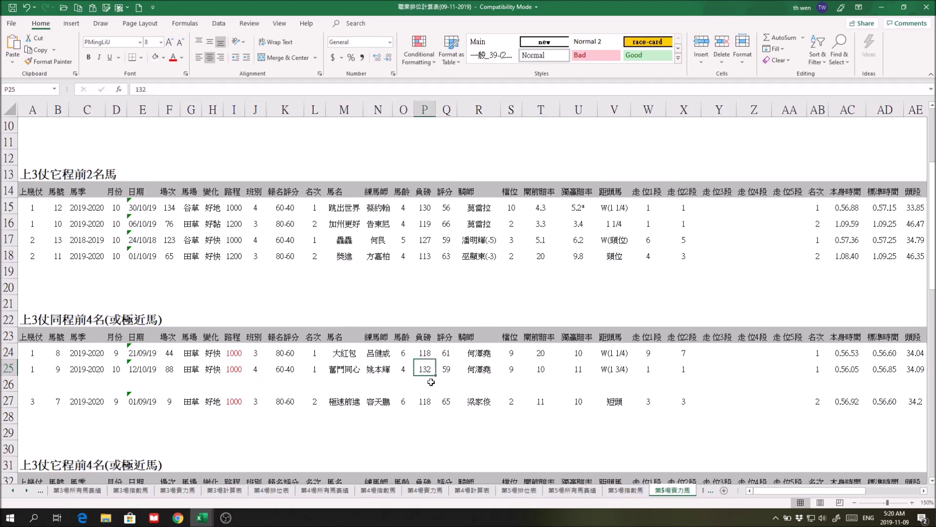
- Switch to the 第5場排位表 sheet and review 奮鬥同心's weight and the win and place odds below the race card
left_click(519, 490)
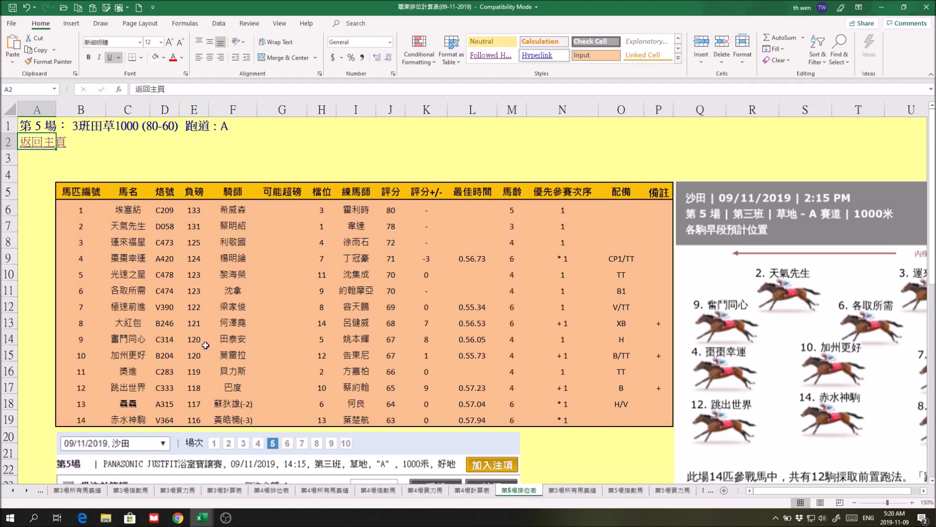
scroll(203, 341, "down", 5)
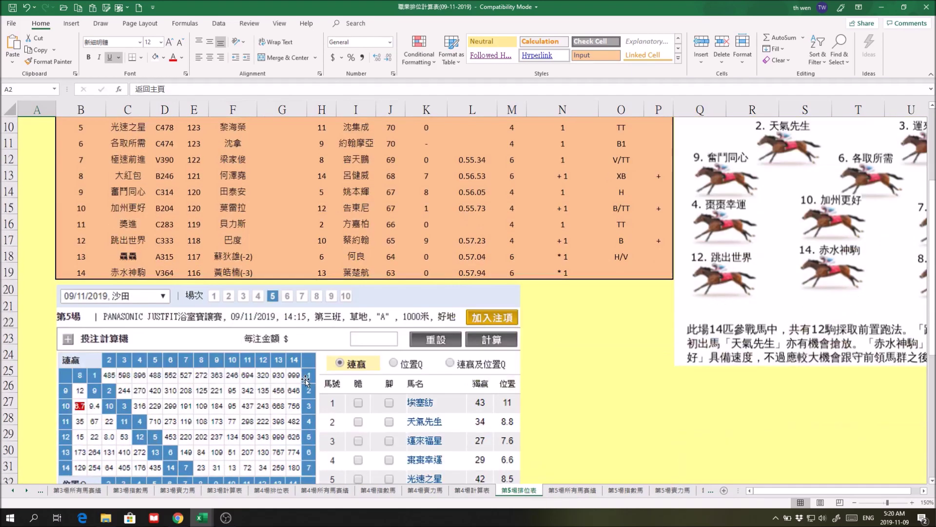
scroll(309, 382, "down", 1)
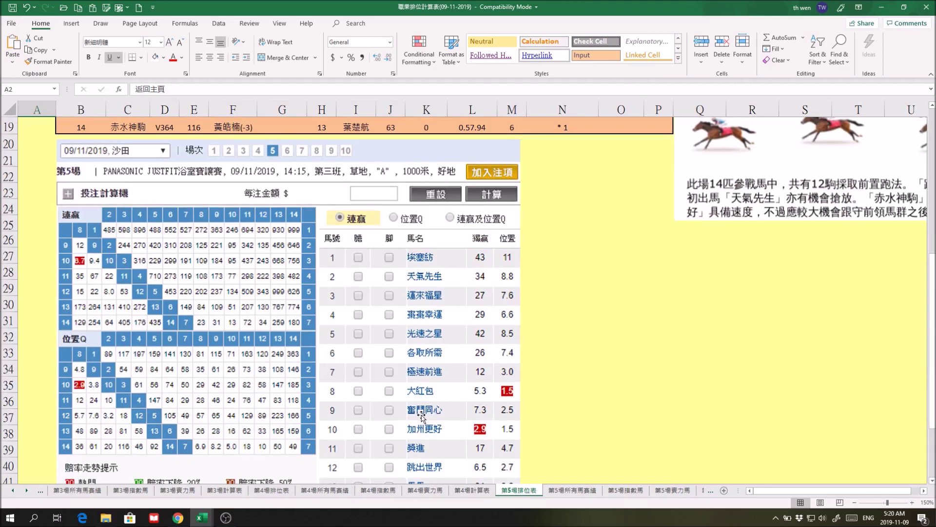
scroll(585, 392, "up", 6)
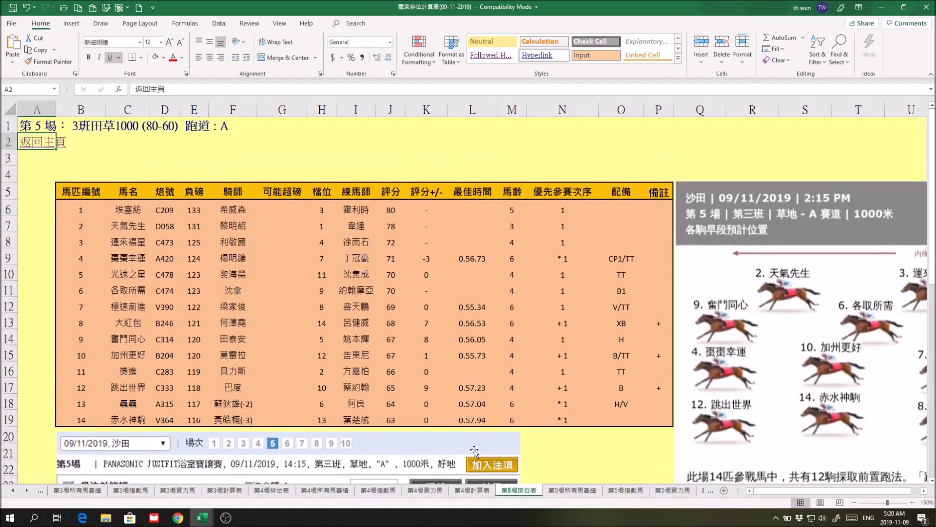
- View the race 6 and race 7 排位表 through the 主頁 and select 安騏 in the race 7 card
left_click(32, 142)
left_click(444, 286)
left_click(37, 138)
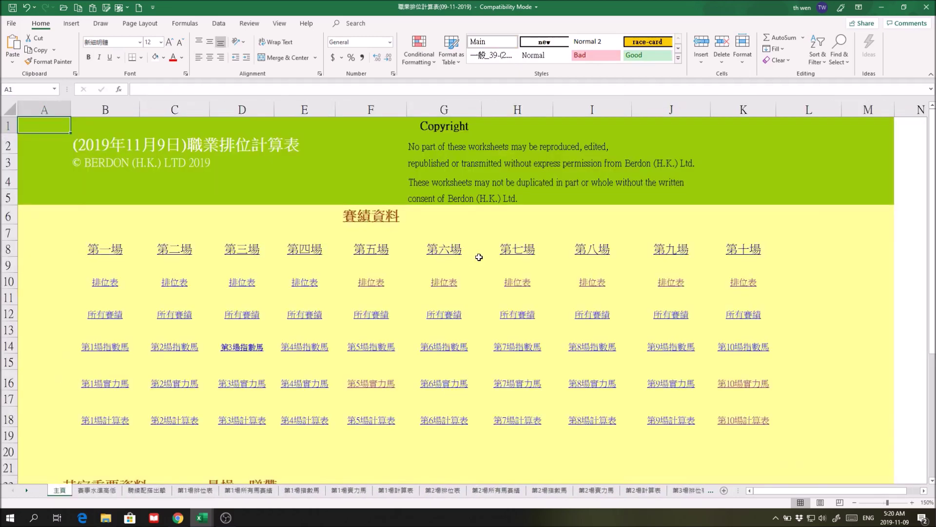
left_click(525, 283)
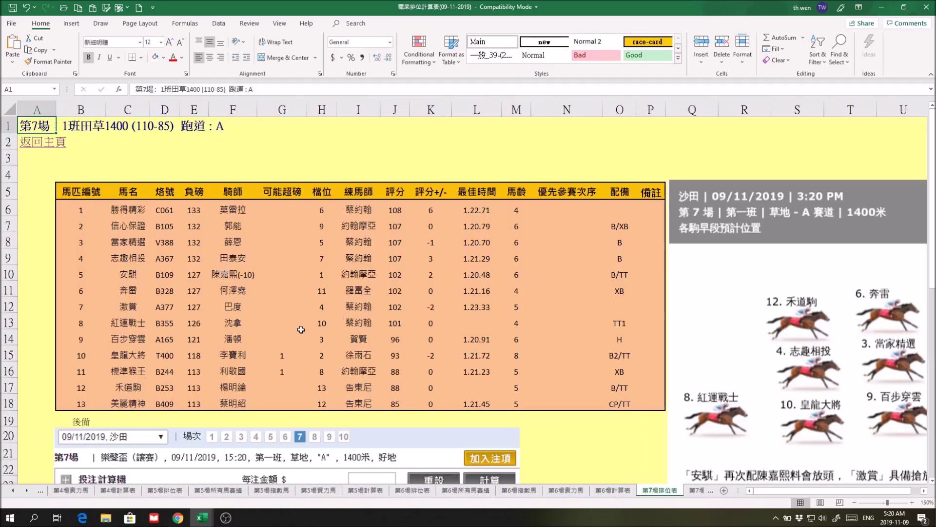
left_click(129, 272)
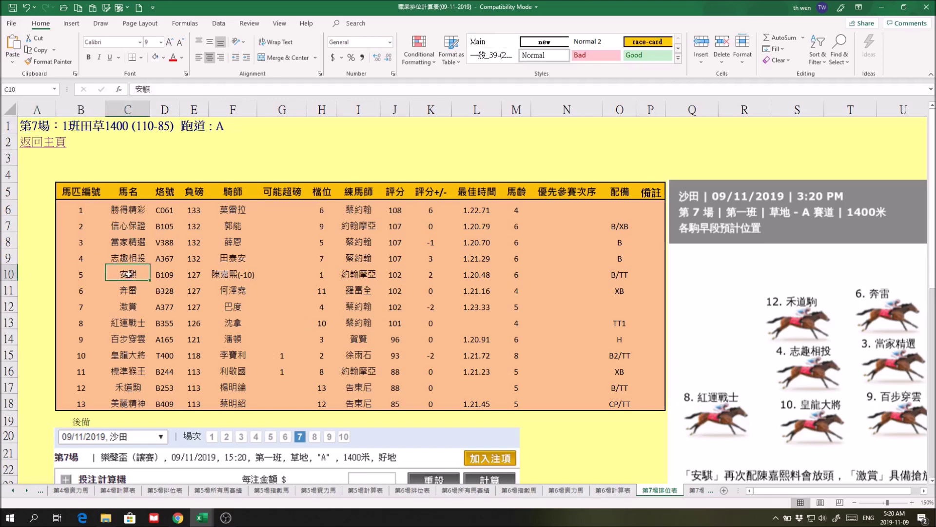
- Open the 第7場實力馬 sheet from the 主頁 and review the runners listed under 上3仗同程前4名
left_click(38, 145)
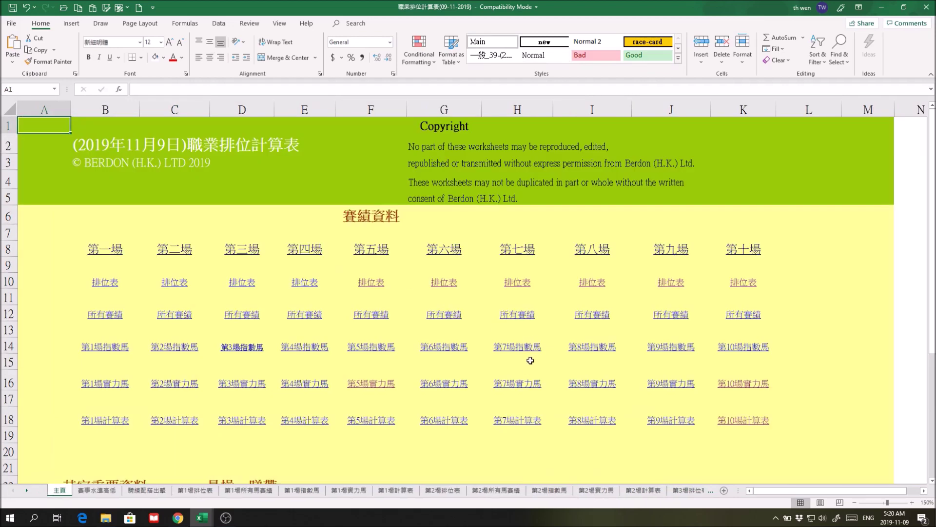
left_click(525, 382)
scroll(646, 378, "down", 3)
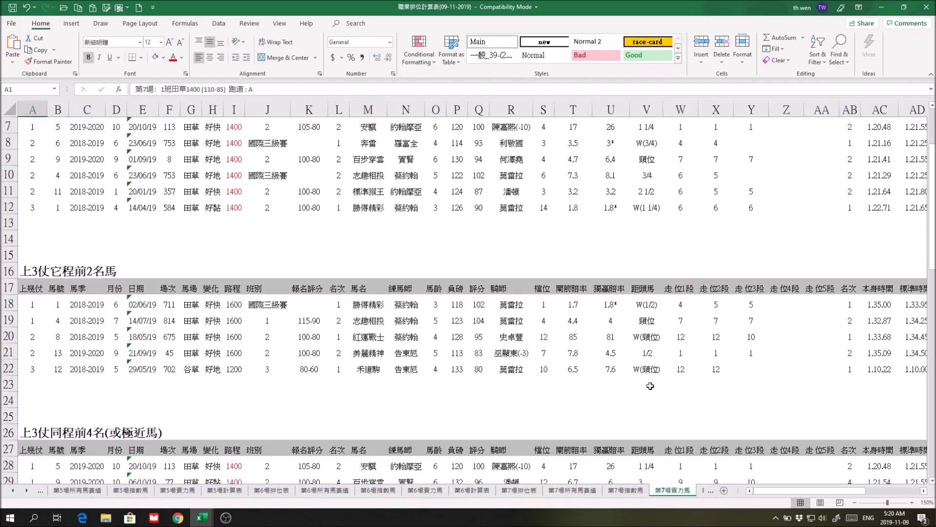
scroll(649, 385, "down", 2)
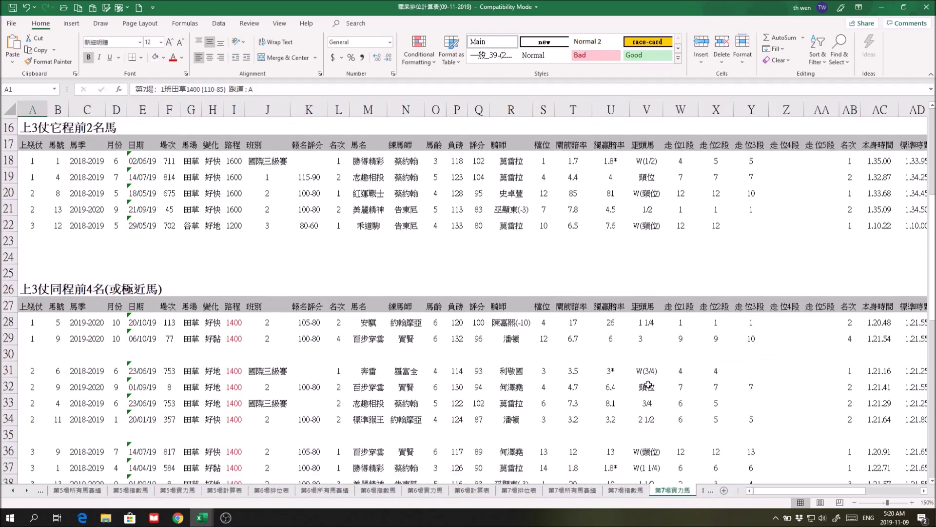
left_click_drag(369, 320, 717, 418)
- Examine 安騏's running positions and 本身時間 in row 28
scroll(773, 458, "down", 1)
left_click_drag(648, 273, 846, 275)
left_click_drag(855, 487, 900, 489)
left_click(610, 273)
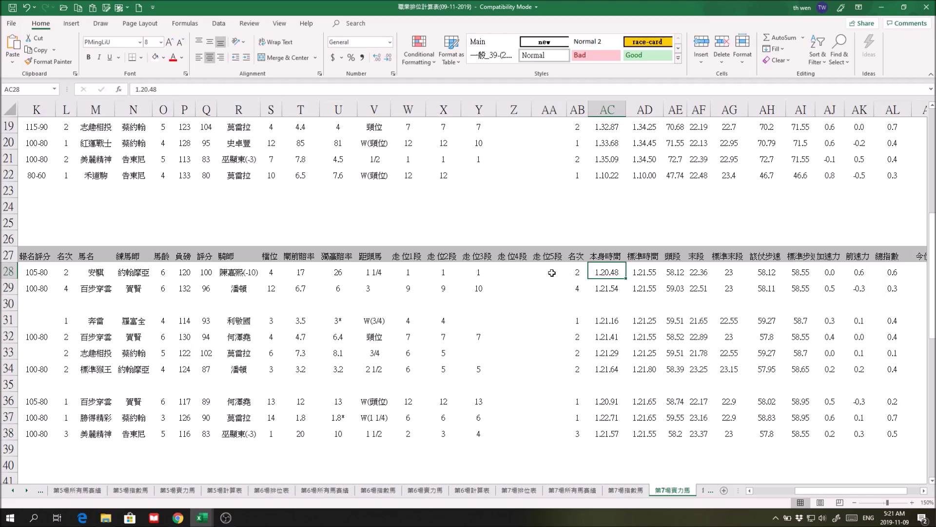
- Compare 安騏's 頭段 and 本身時間 in row 28 with the 本身時間 of the runners in rows 31 to 38
left_click(676, 276)
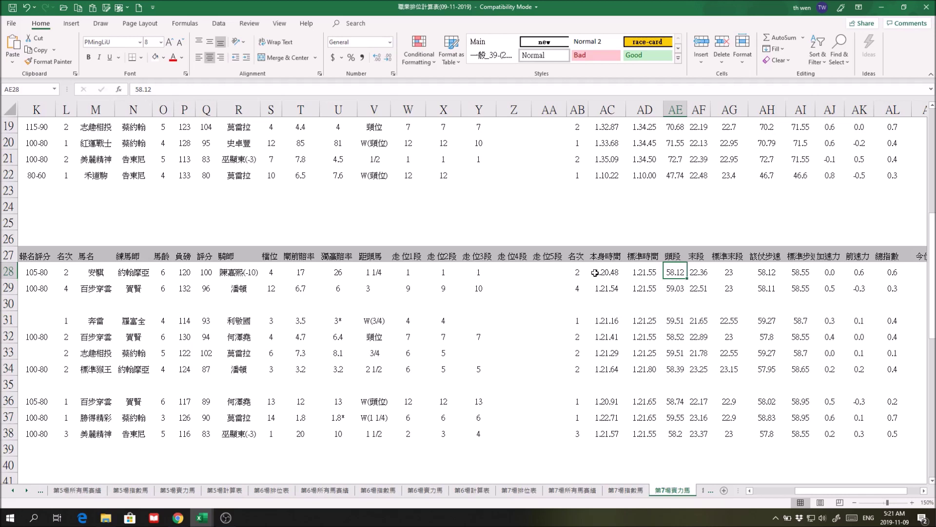
left_click(605, 315)
left_click_drag(606, 315, 608, 430)
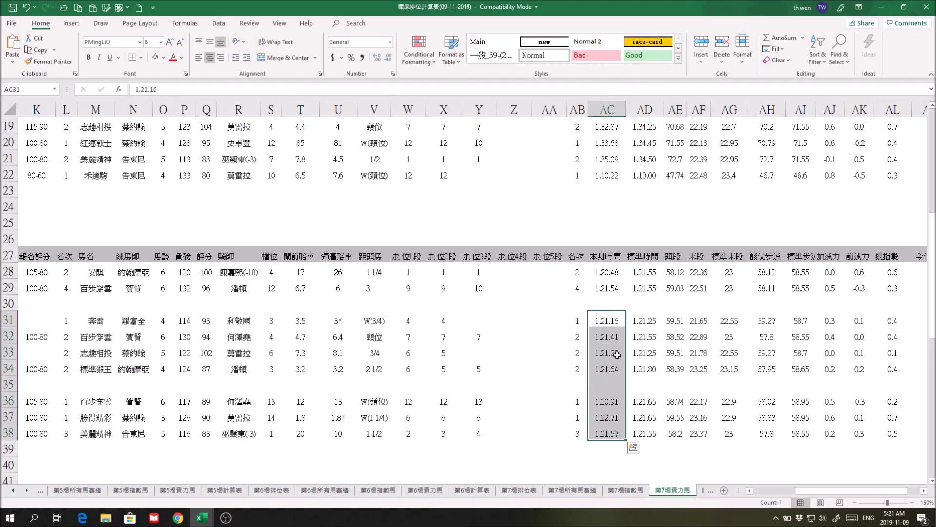
left_click(606, 274)
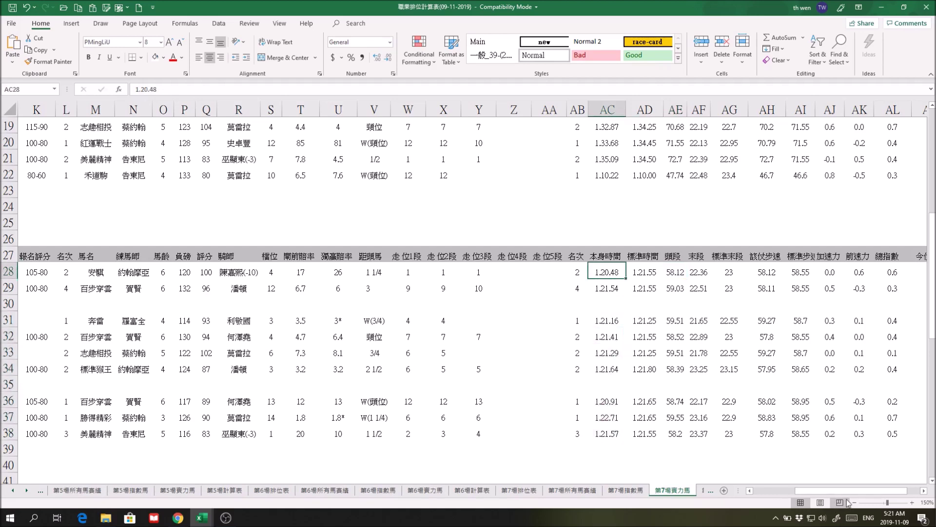
left_click_drag(851, 491, 808, 491)
- Switch to the 第7場所有馬賽績 sheet and filter the 馬名 column to show only 安騏
left_click(588, 491)
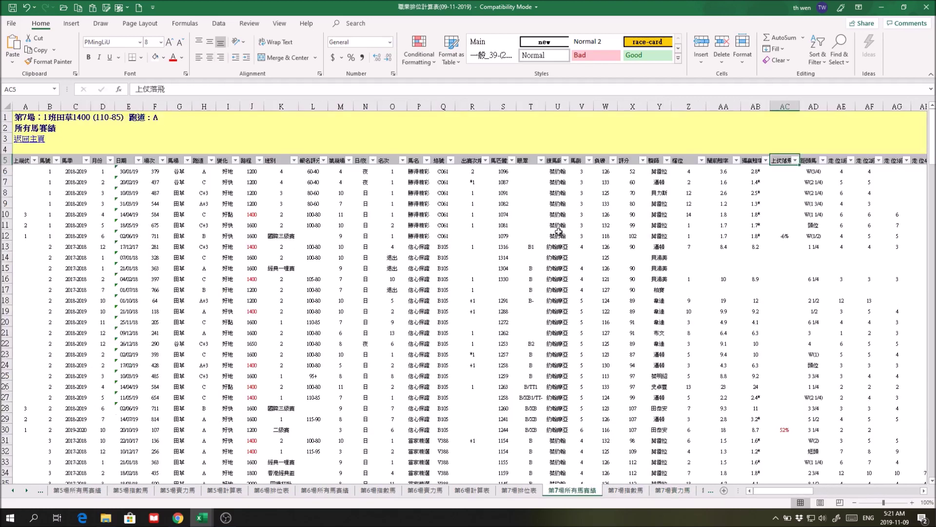
left_click(427, 160)
left_click(332, 263)
left_click(341, 297)
left_click(367, 353)
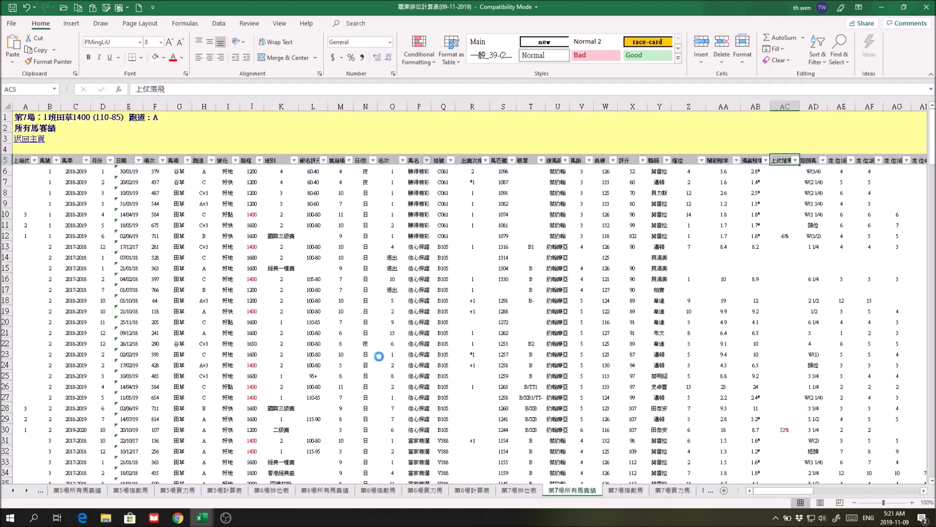
left_click(912, 503)
left_click(912, 503)
left_click(912, 503)
left_click(912, 502)
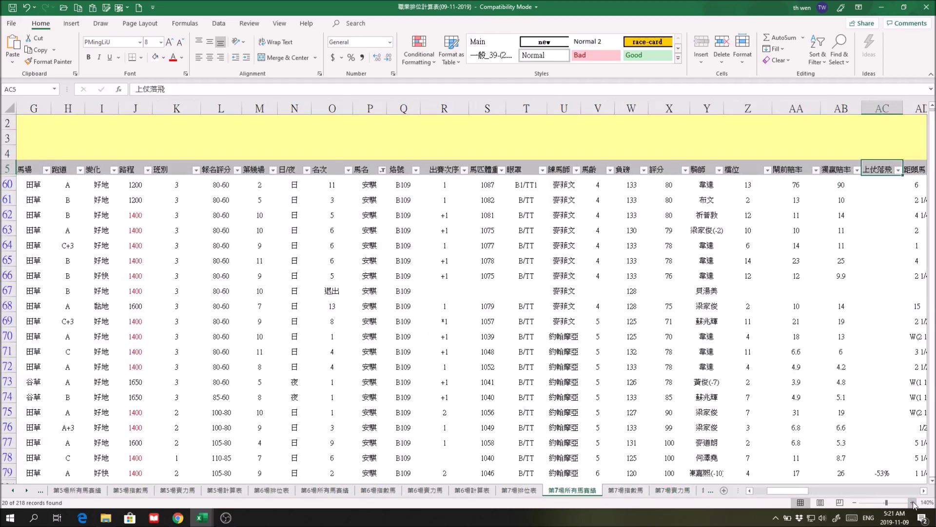
- Review 安騏's past runs in rows 70 to 75, examining the 名次 and 距頭馬 of the row 75 race
left_click_drag(785, 491, 773, 490)
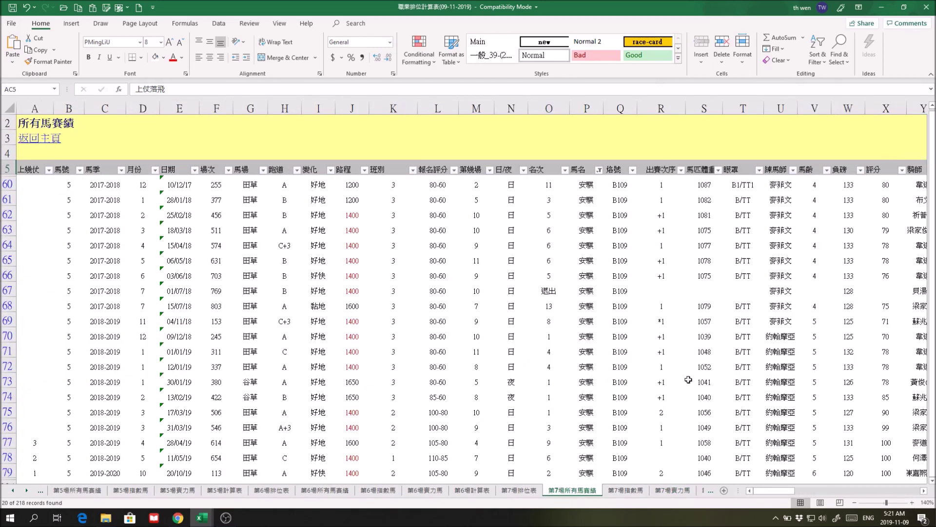
scroll(688, 380, "down", 1)
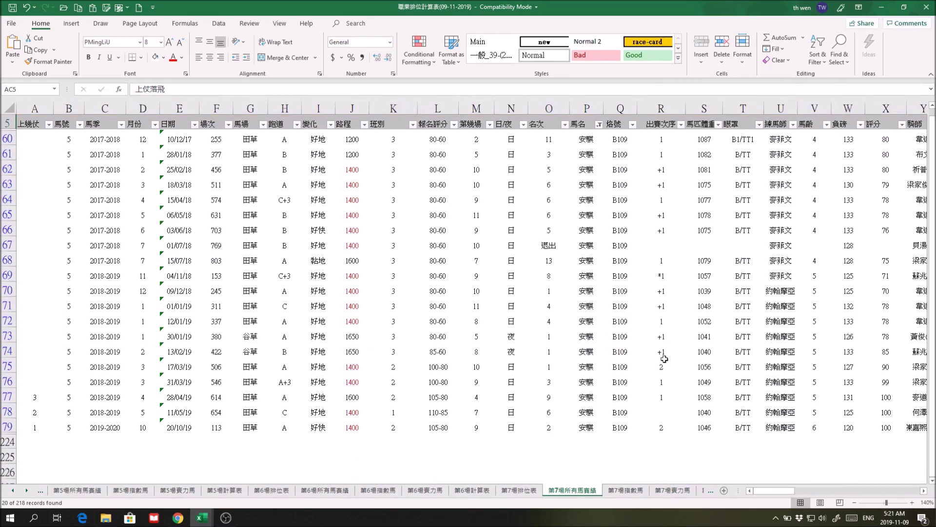
left_click_drag(6, 289, 7, 367)
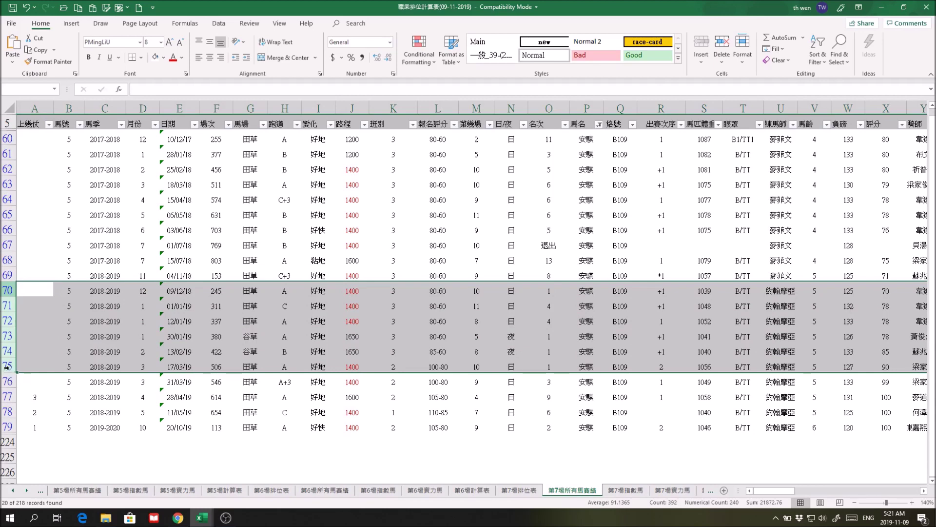
left_click(549, 363)
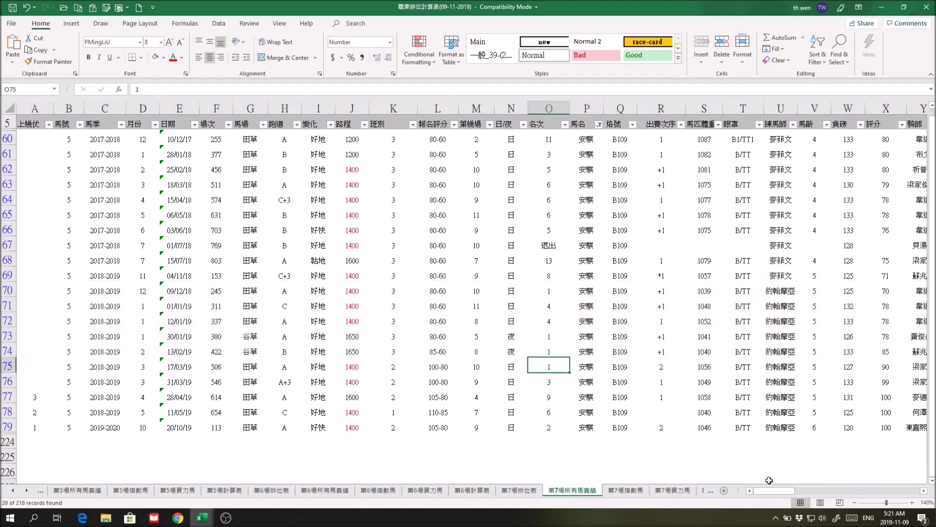
left_click(8, 367)
left_click(832, 495)
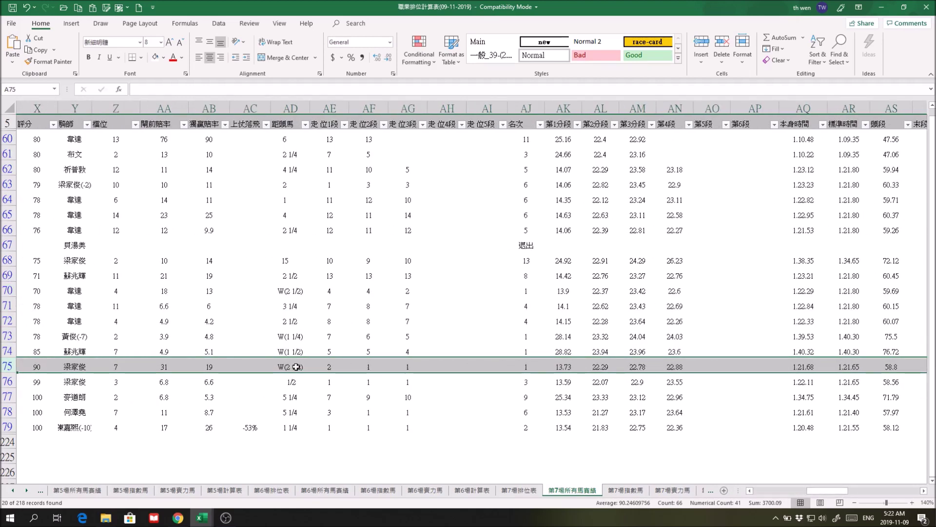
left_click(299, 368)
left_click_drag(842, 492, 842, 492)
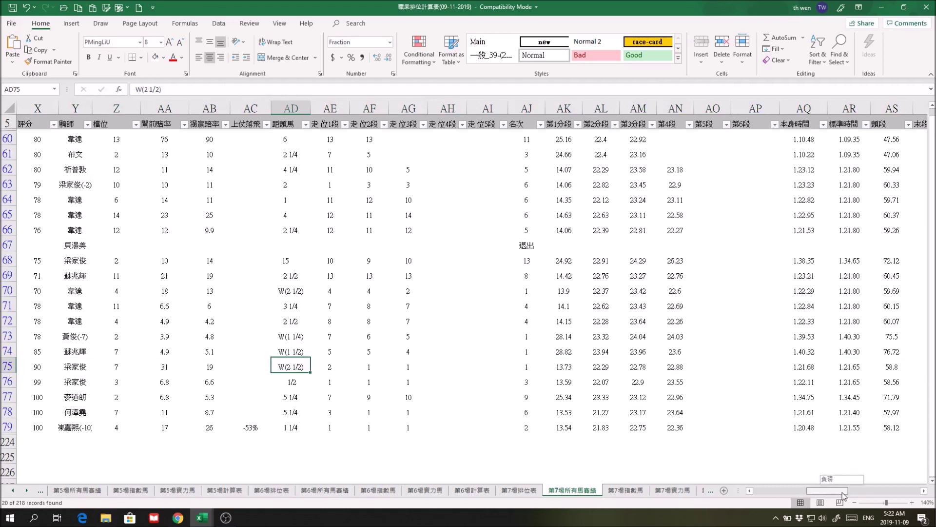
- Examine 安騏's 評分, 負磅, 距頭馬, 班別 and 名次 for the race in row 76
left_click_drag(843, 496, 804, 498)
left_click(7, 381)
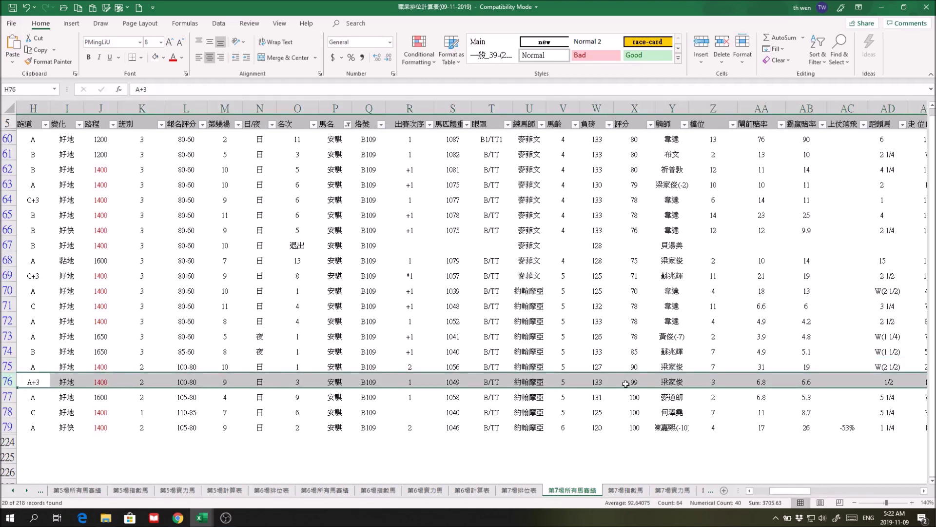
left_click(629, 383)
left_click(899, 384)
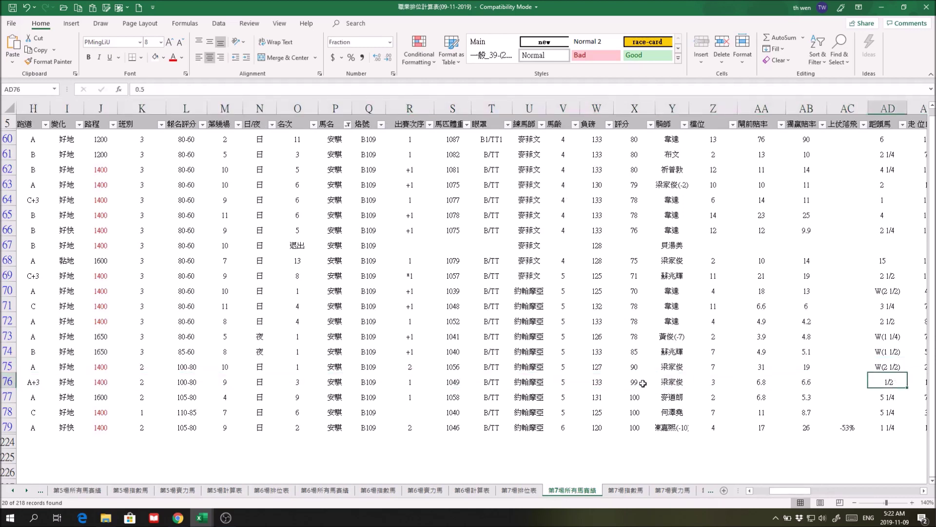
left_click(601, 383)
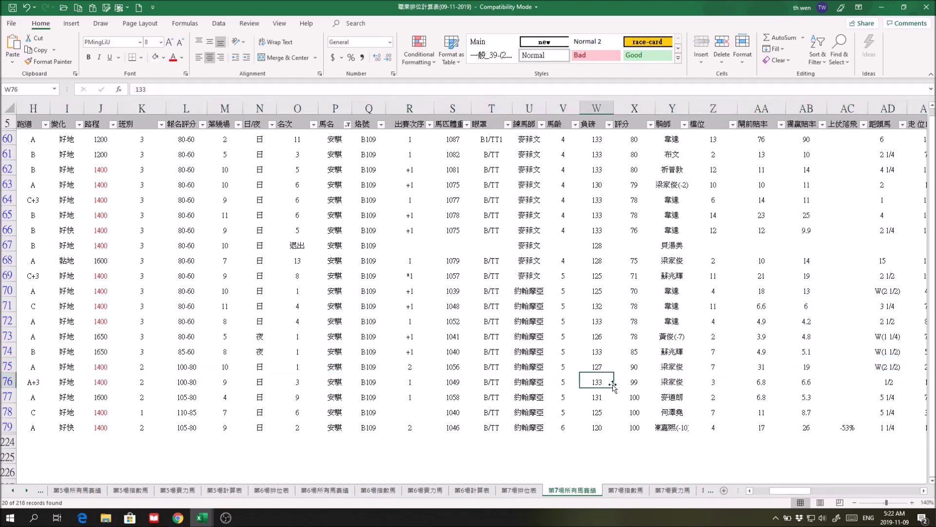
left_click(889, 381)
left_click(300, 381)
left_click_drag(152, 385, 302, 381)
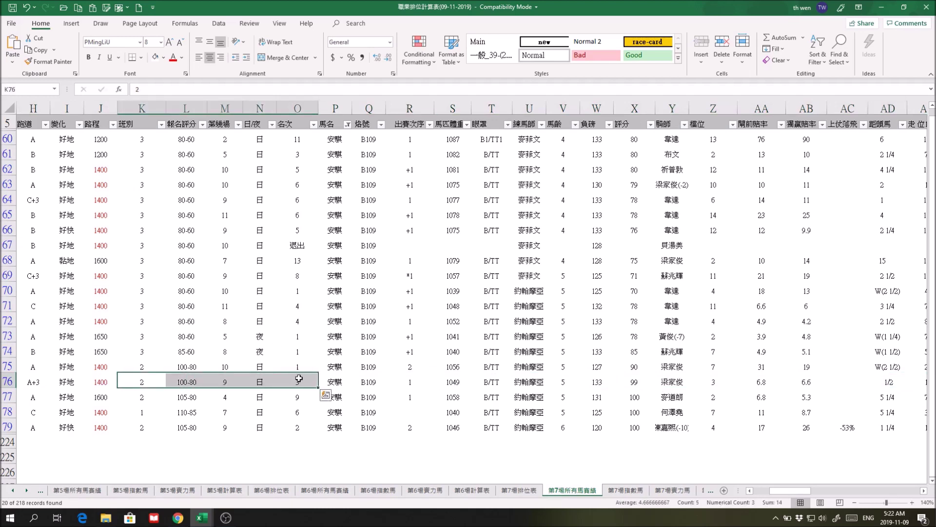
- Check 安騏's 名次 in its two most recent races, rows 78 and 79
left_click(306, 418)
left_click(298, 428)
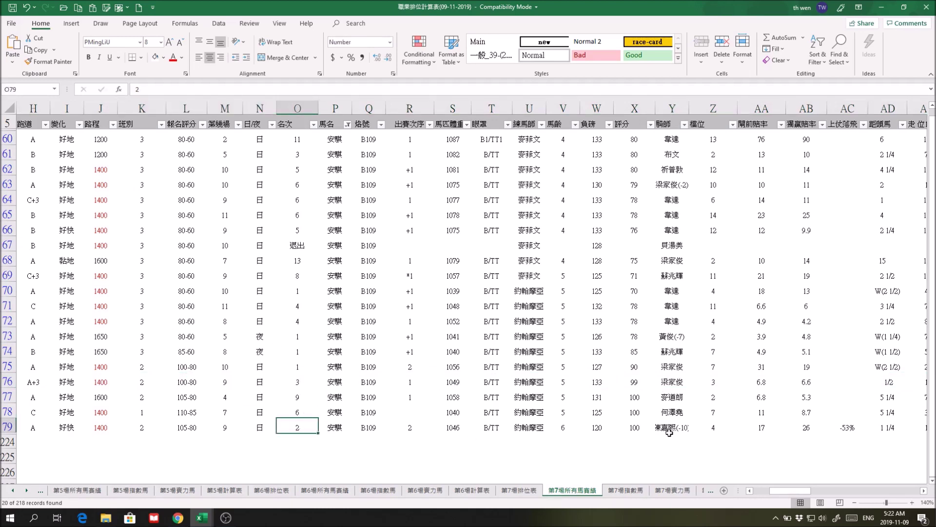
left_click_drag(775, 491, 759, 490)
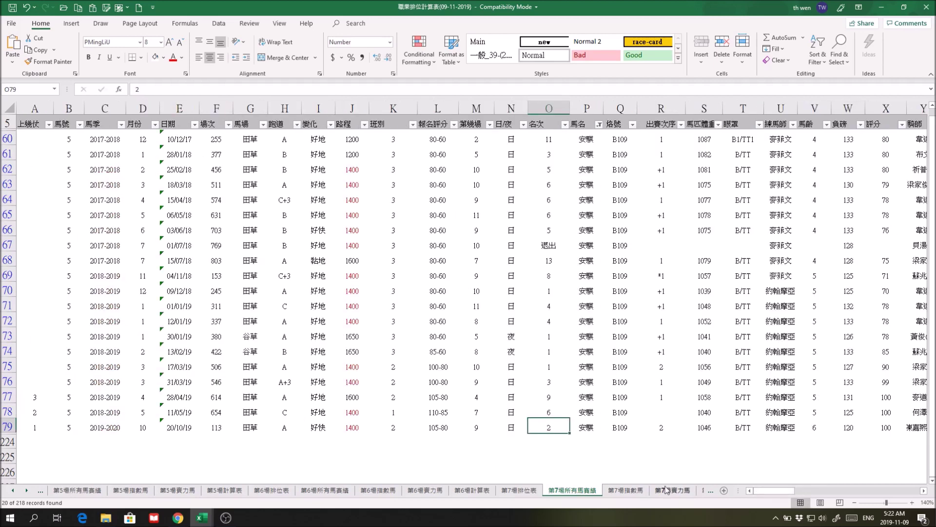
- Switch to the 第7場排位表 sheet and examine the 各駒早段預計位置 chart beside the race card
left_click(521, 490)
scroll(844, 425, "right", 5)
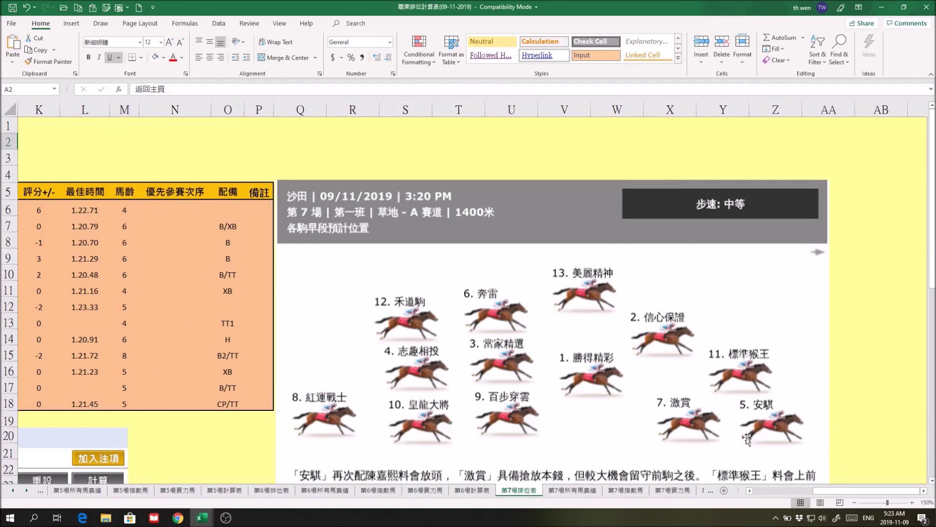
mouse_move(885, 490)
left_mouse_down()
mouse_move(864, 490)
mouse_move(876, 491)
left_mouse_up()
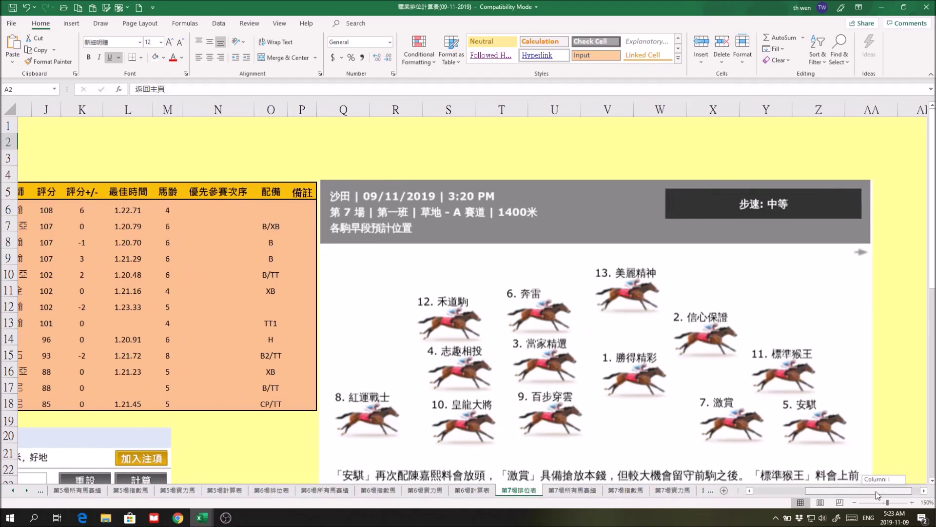
left_click_drag(876, 491, 880, 491)
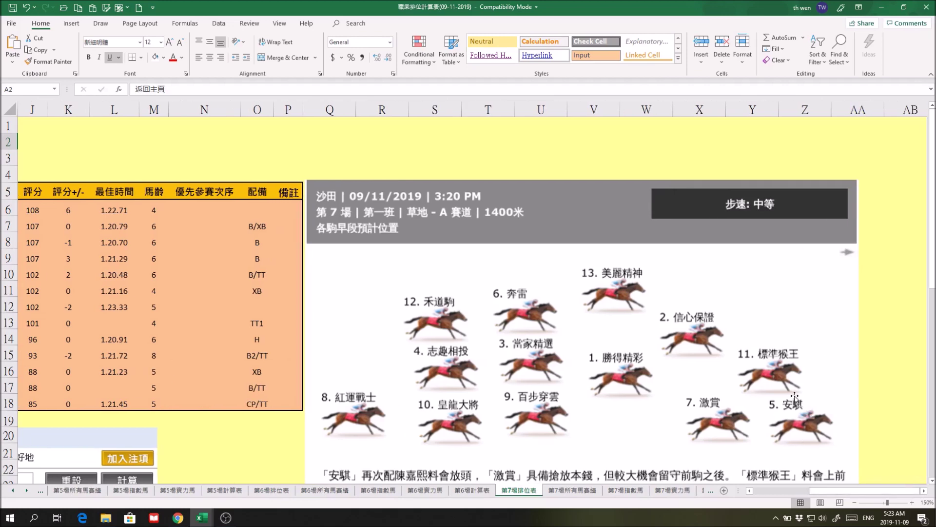
left_click_drag(881, 490, 772, 497)
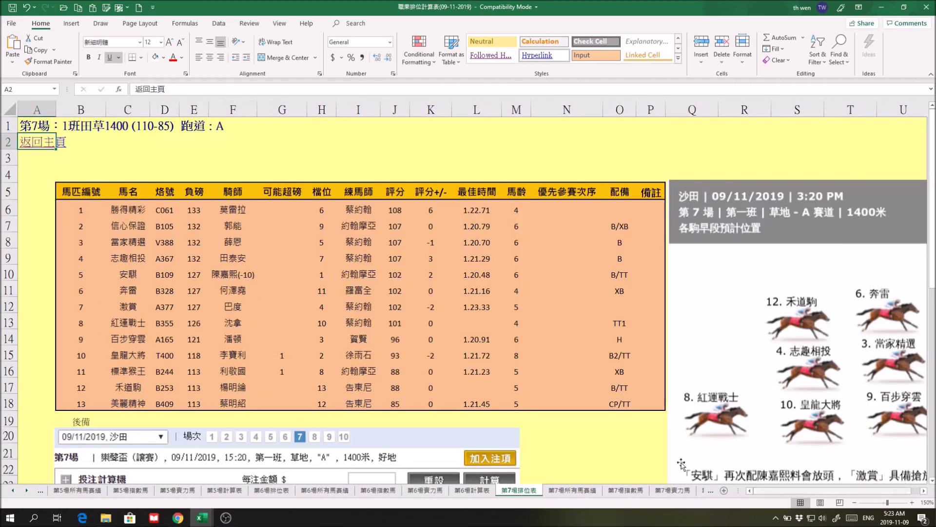
- Review the race 7 獨贏 and 位置 odds below the race card, including 安騏's, and return to the 主頁
scroll(406, 317, "down", 1)
scroll(485, 337, "down", 1)
scroll(486, 336, "down", 2)
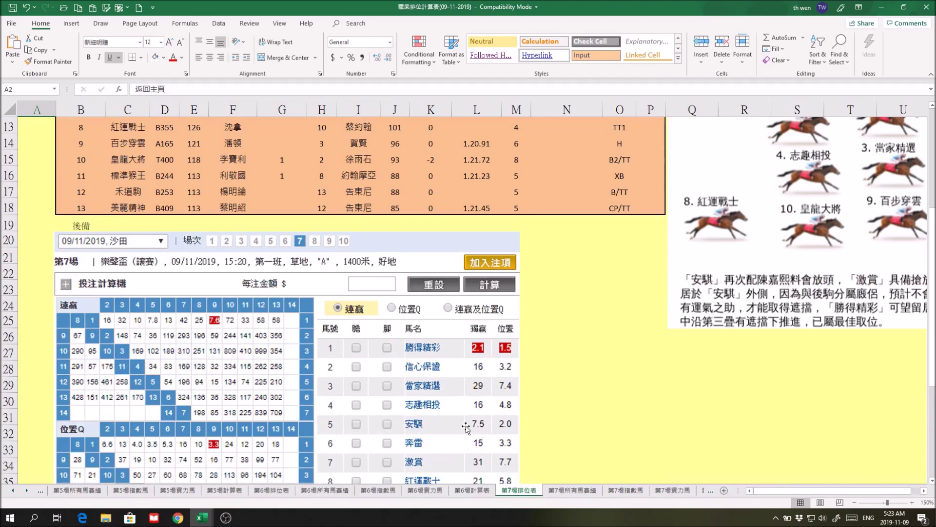
scroll(591, 414, "up", 4)
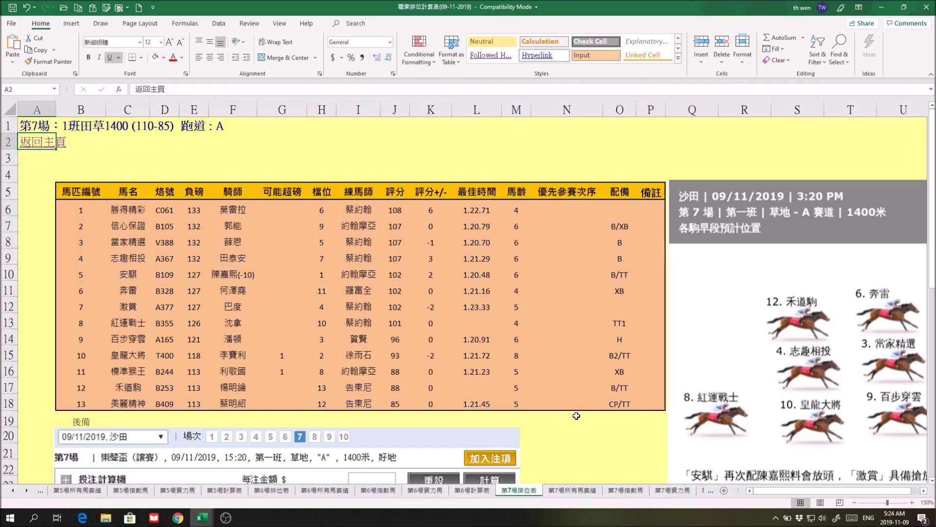
left_click(46, 147)
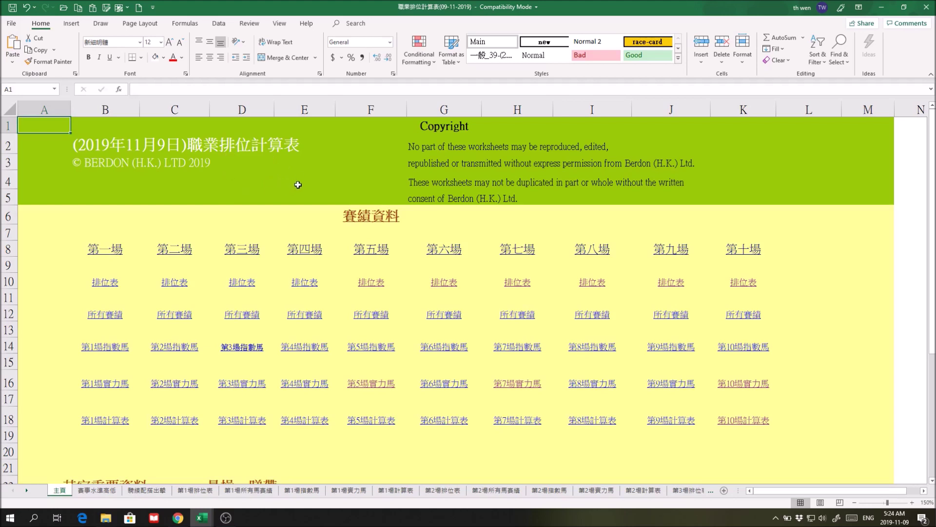